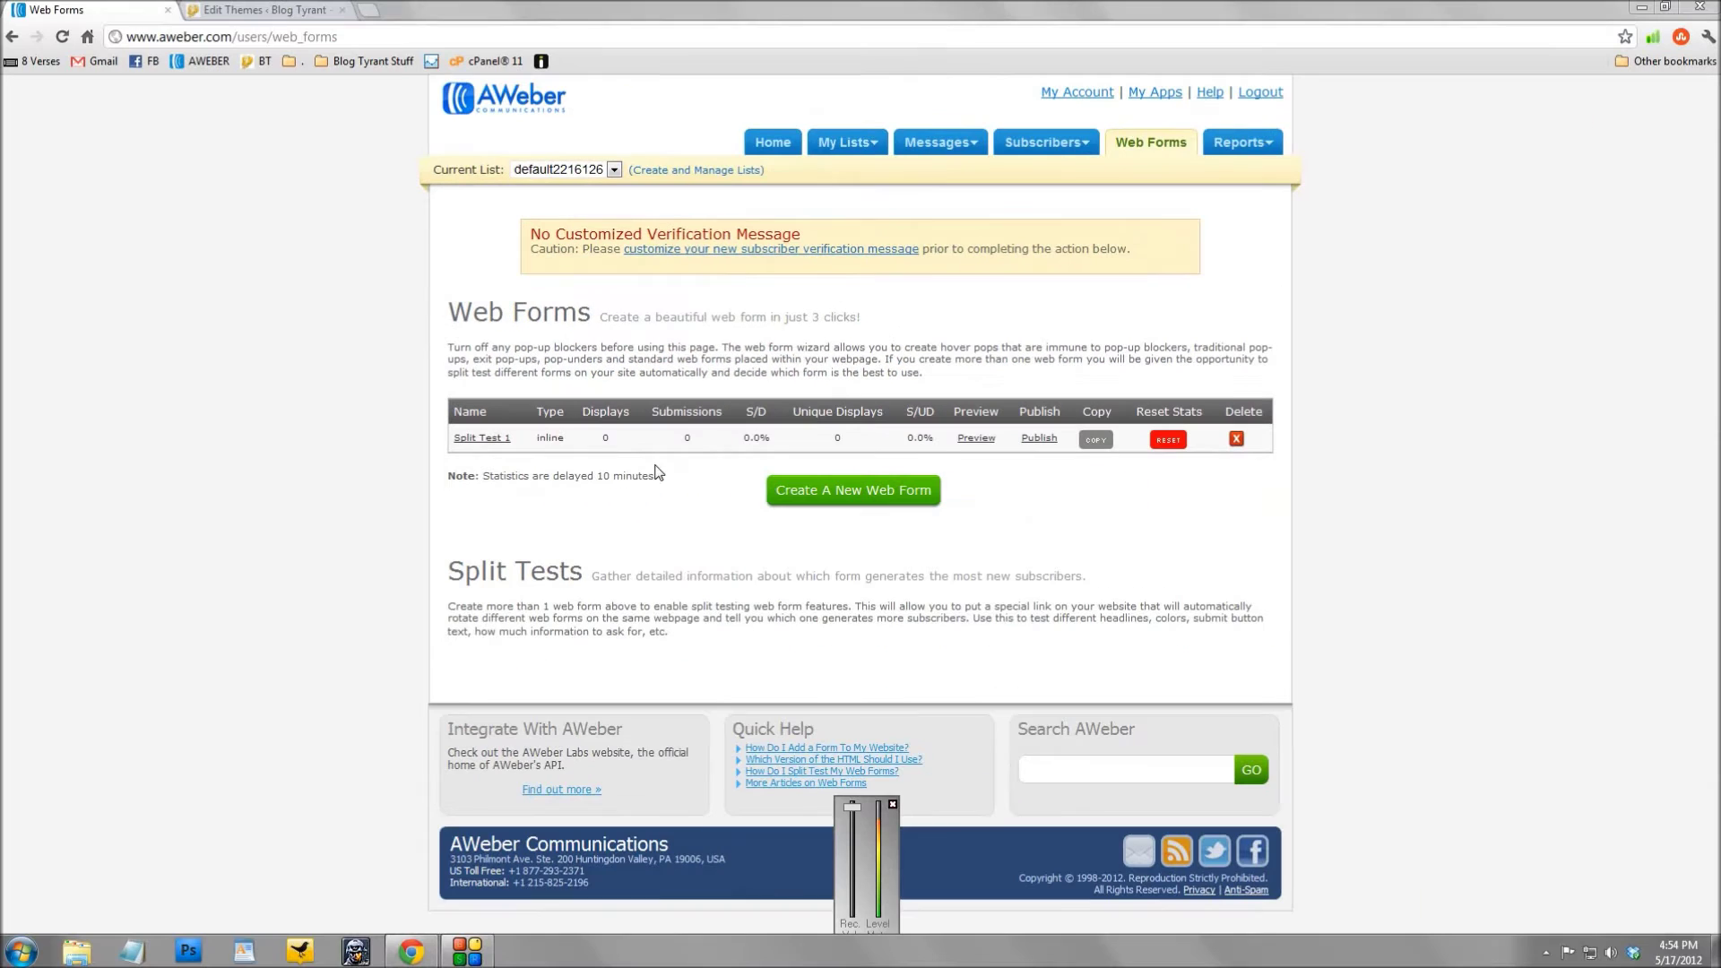
Step: Start a new web form and load the green Money Bag design from the Popular templates
left_click(843, 504)
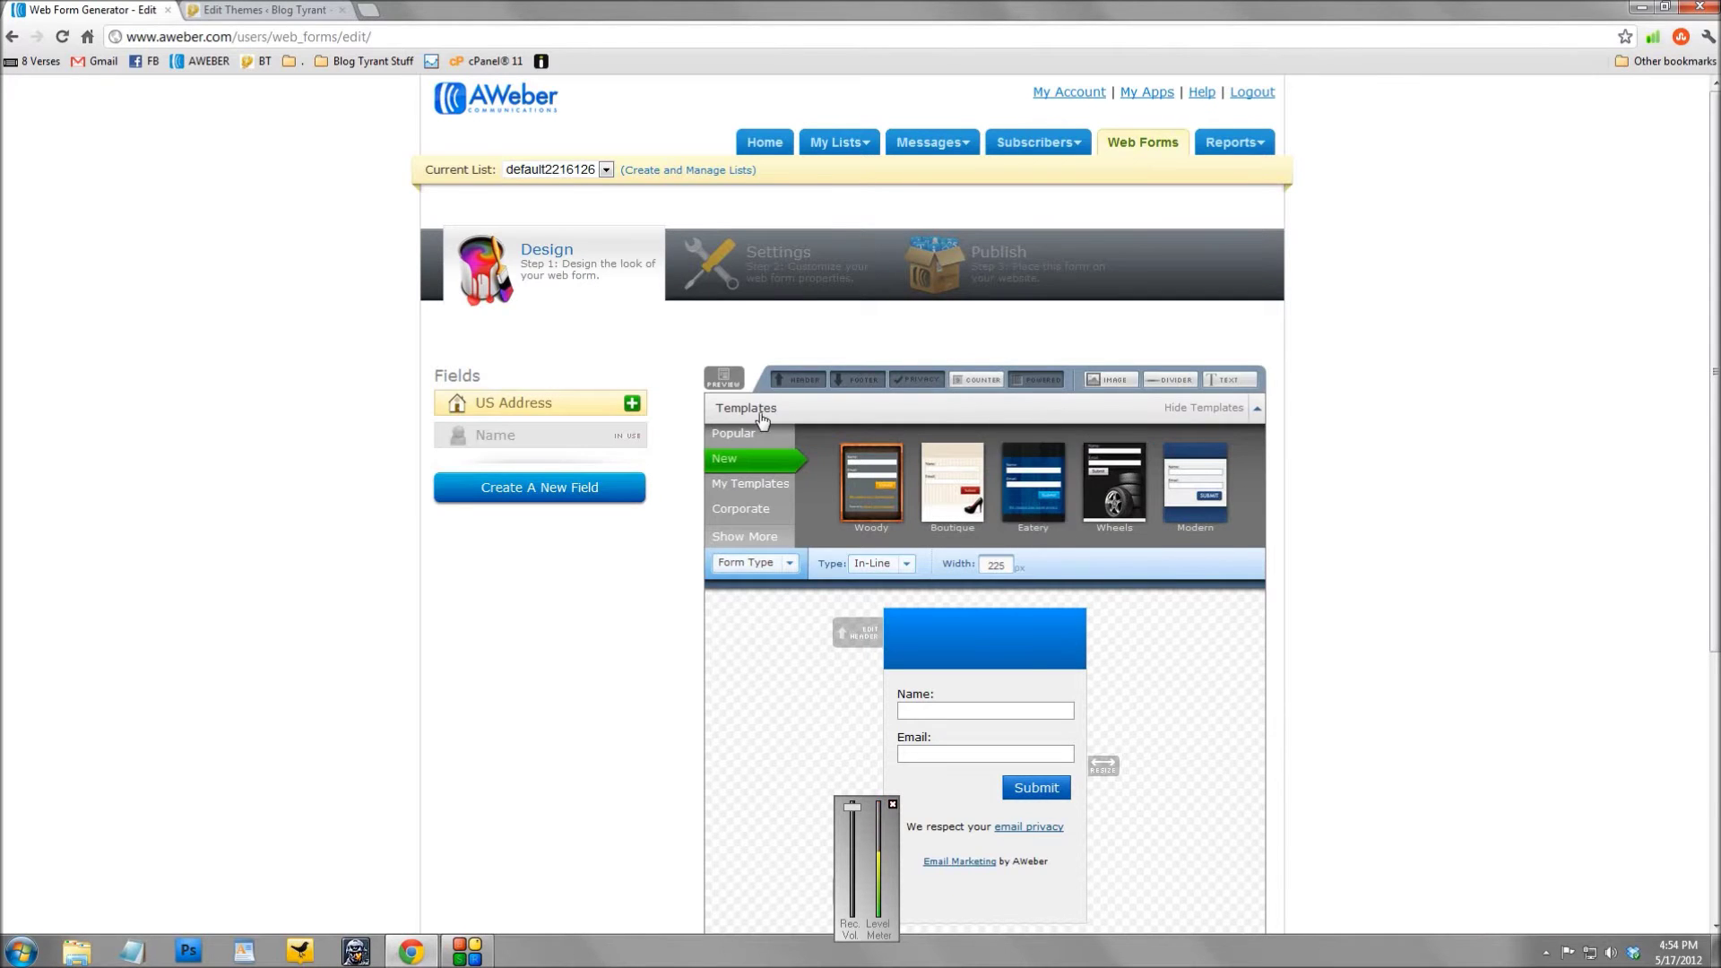
scroll(823, 389, "down", 3)
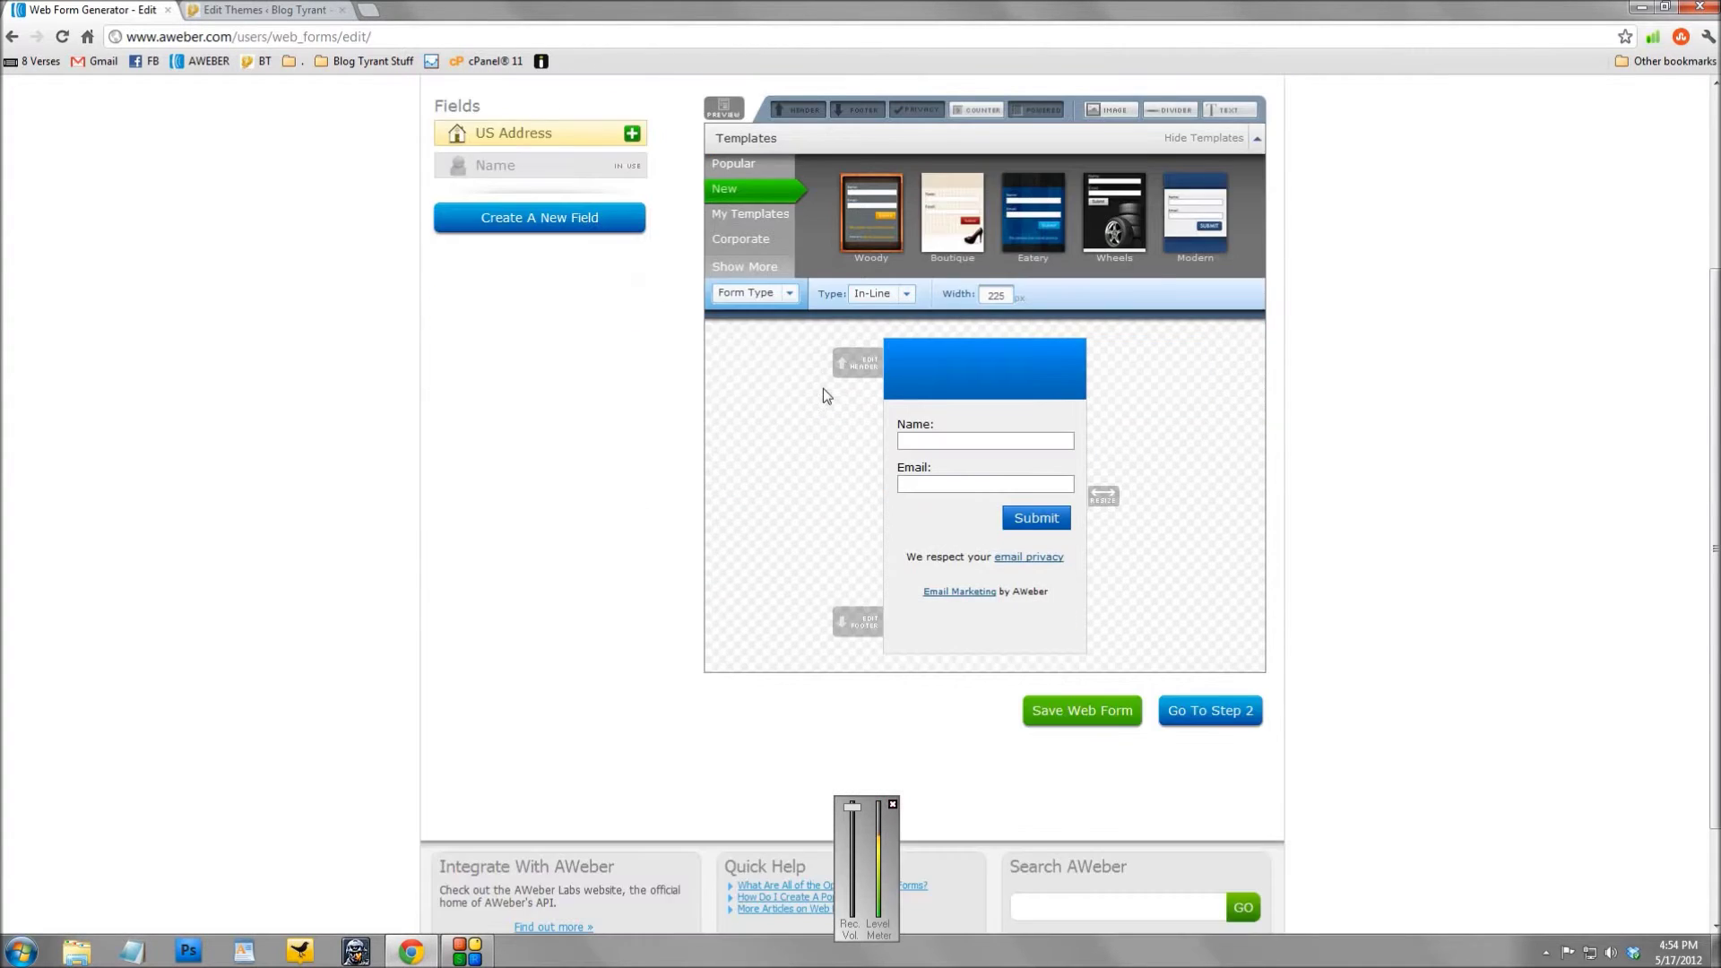
scroll(823, 389, "up", 1)
scroll(884, 422, "up", 1)
scroll(884, 421, "down", 2)
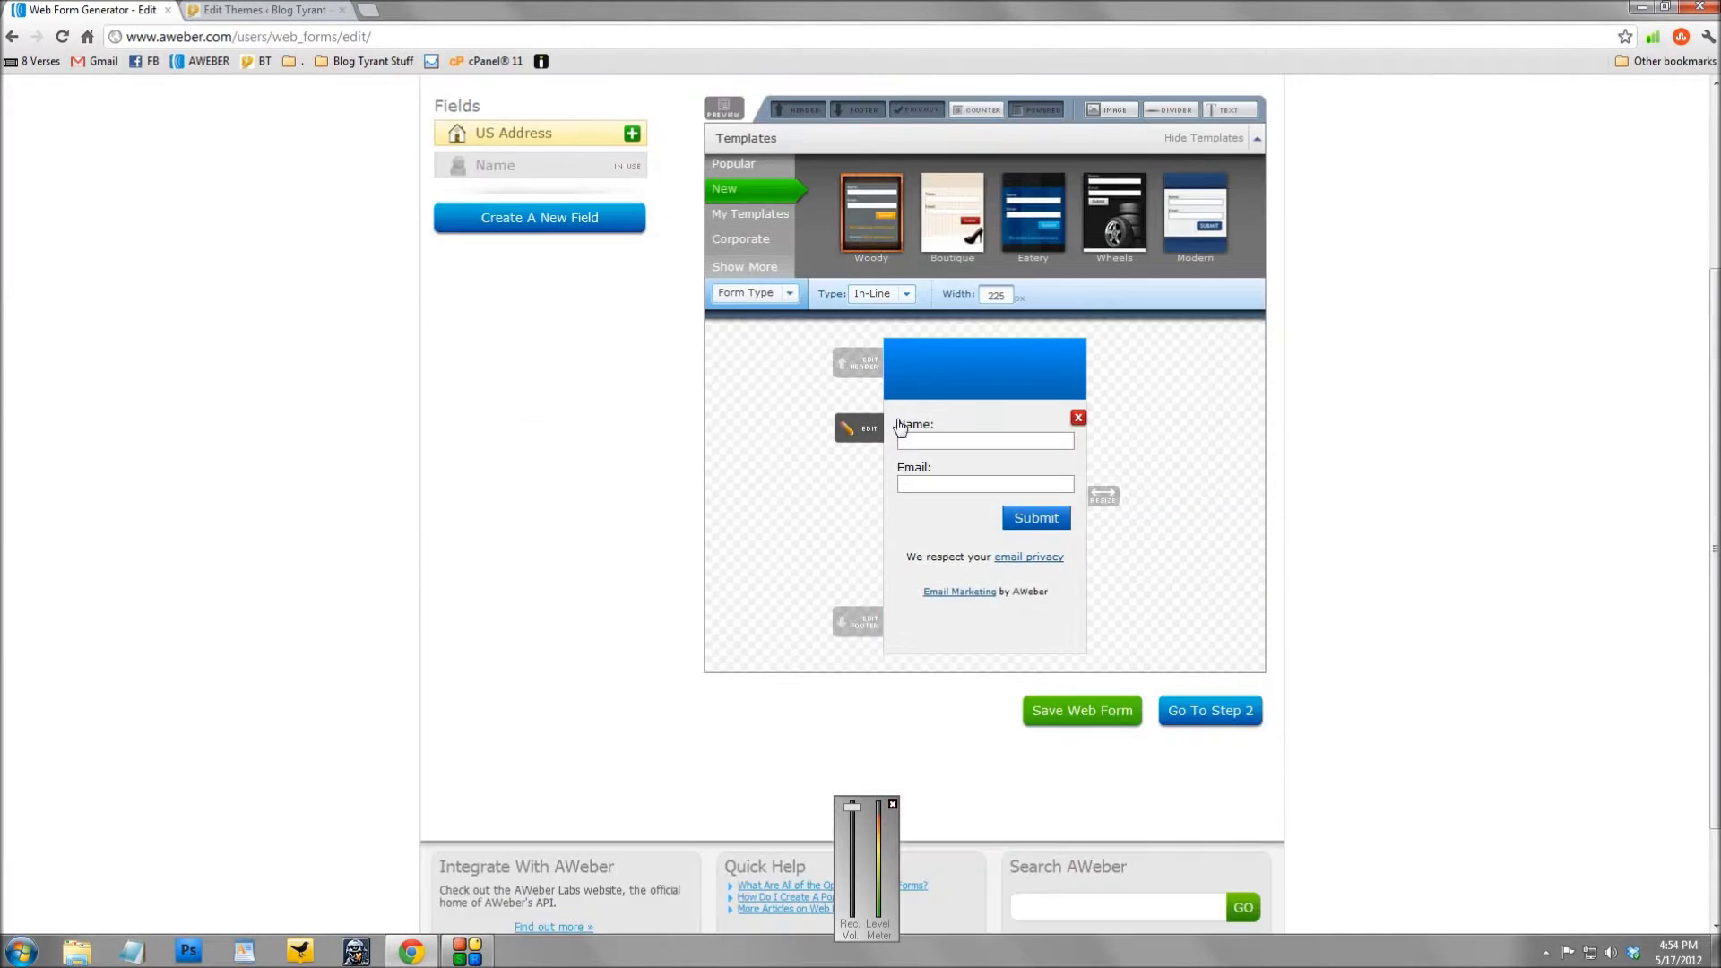
scroll(1111, 357, "up", 2)
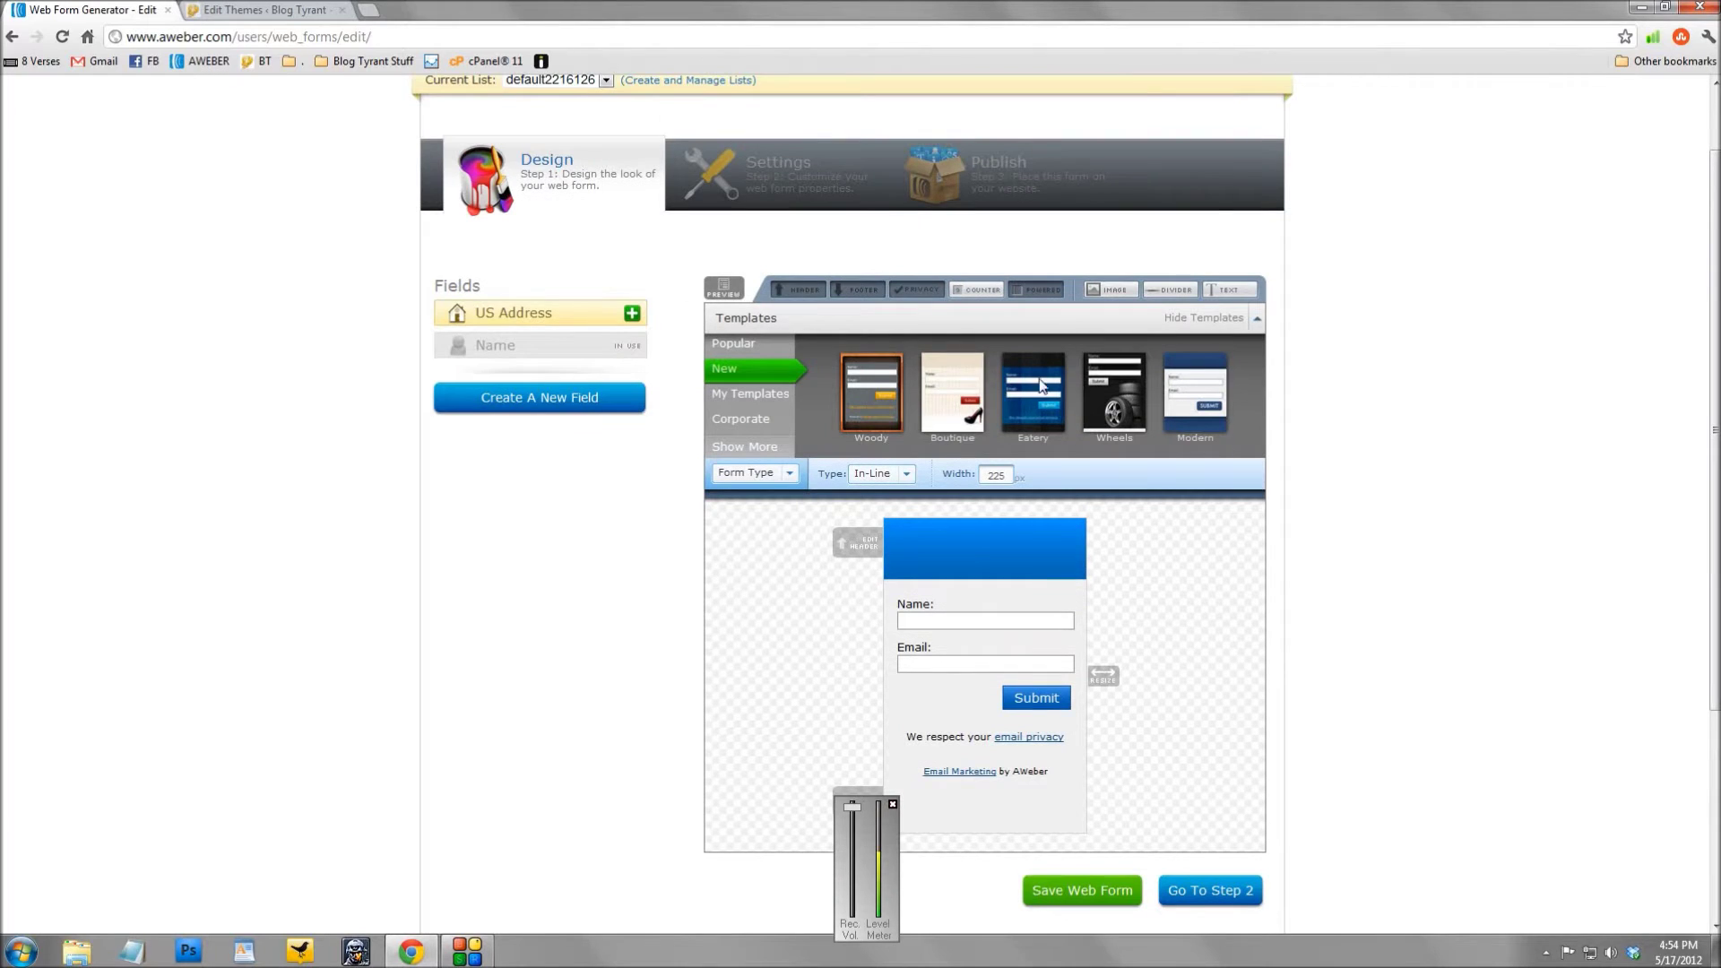
scroll(1137, 537, "down", 1)
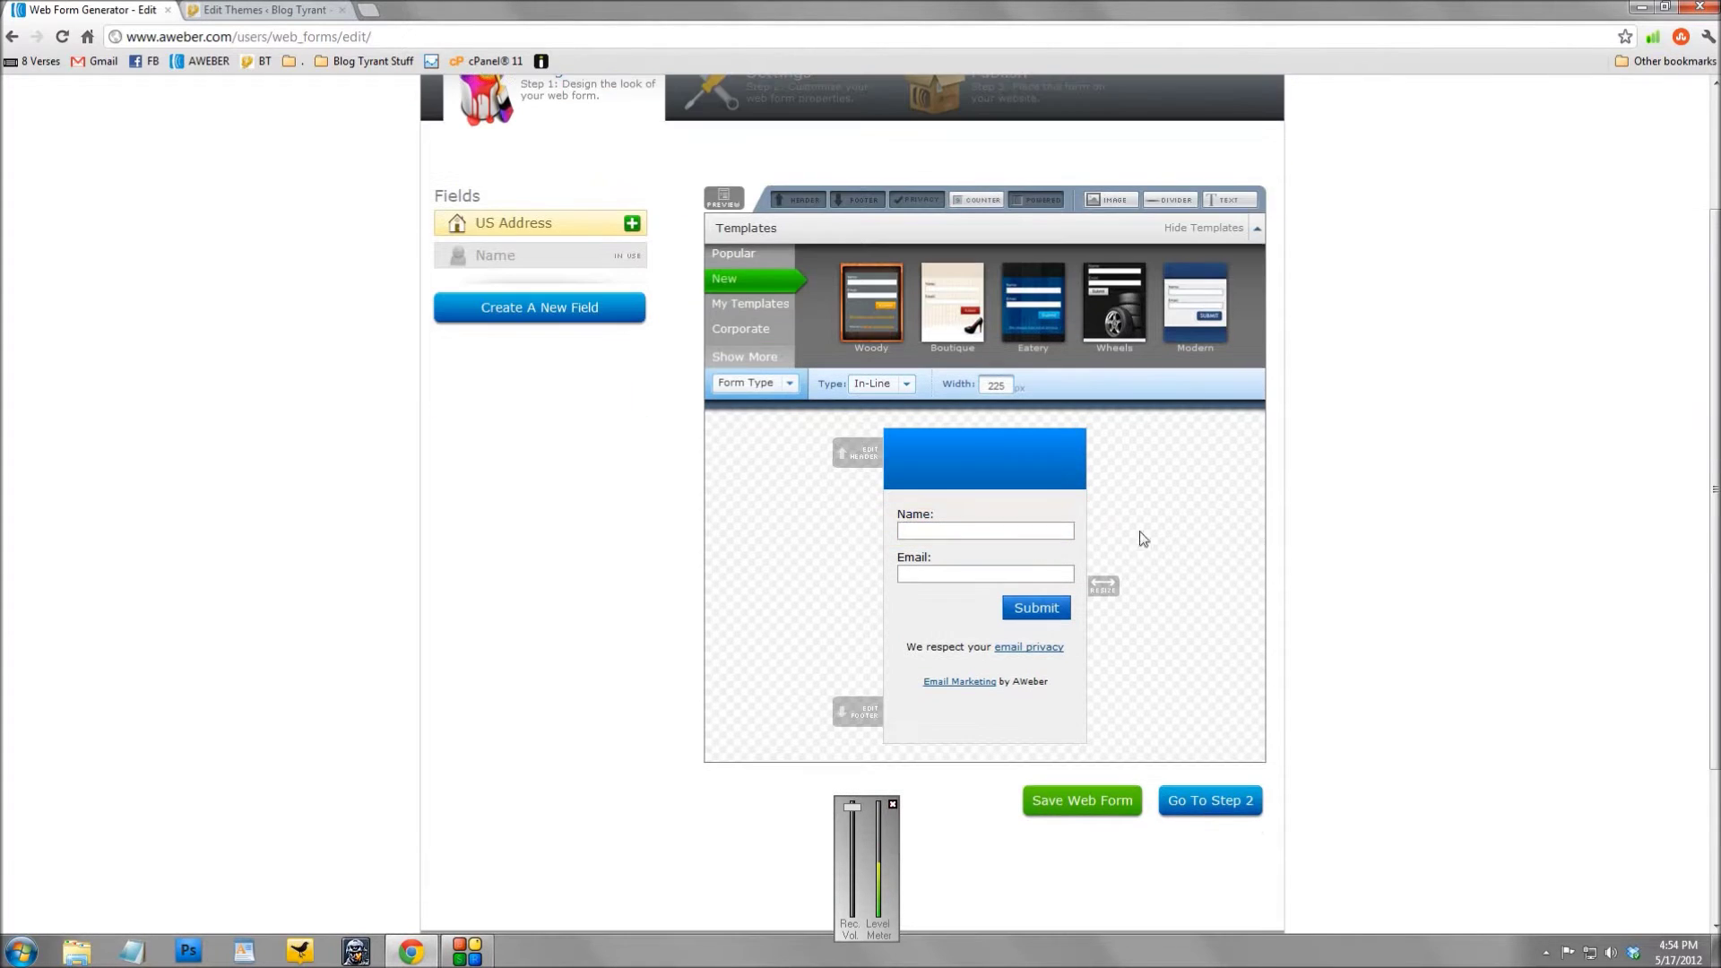
left_click(740, 255)
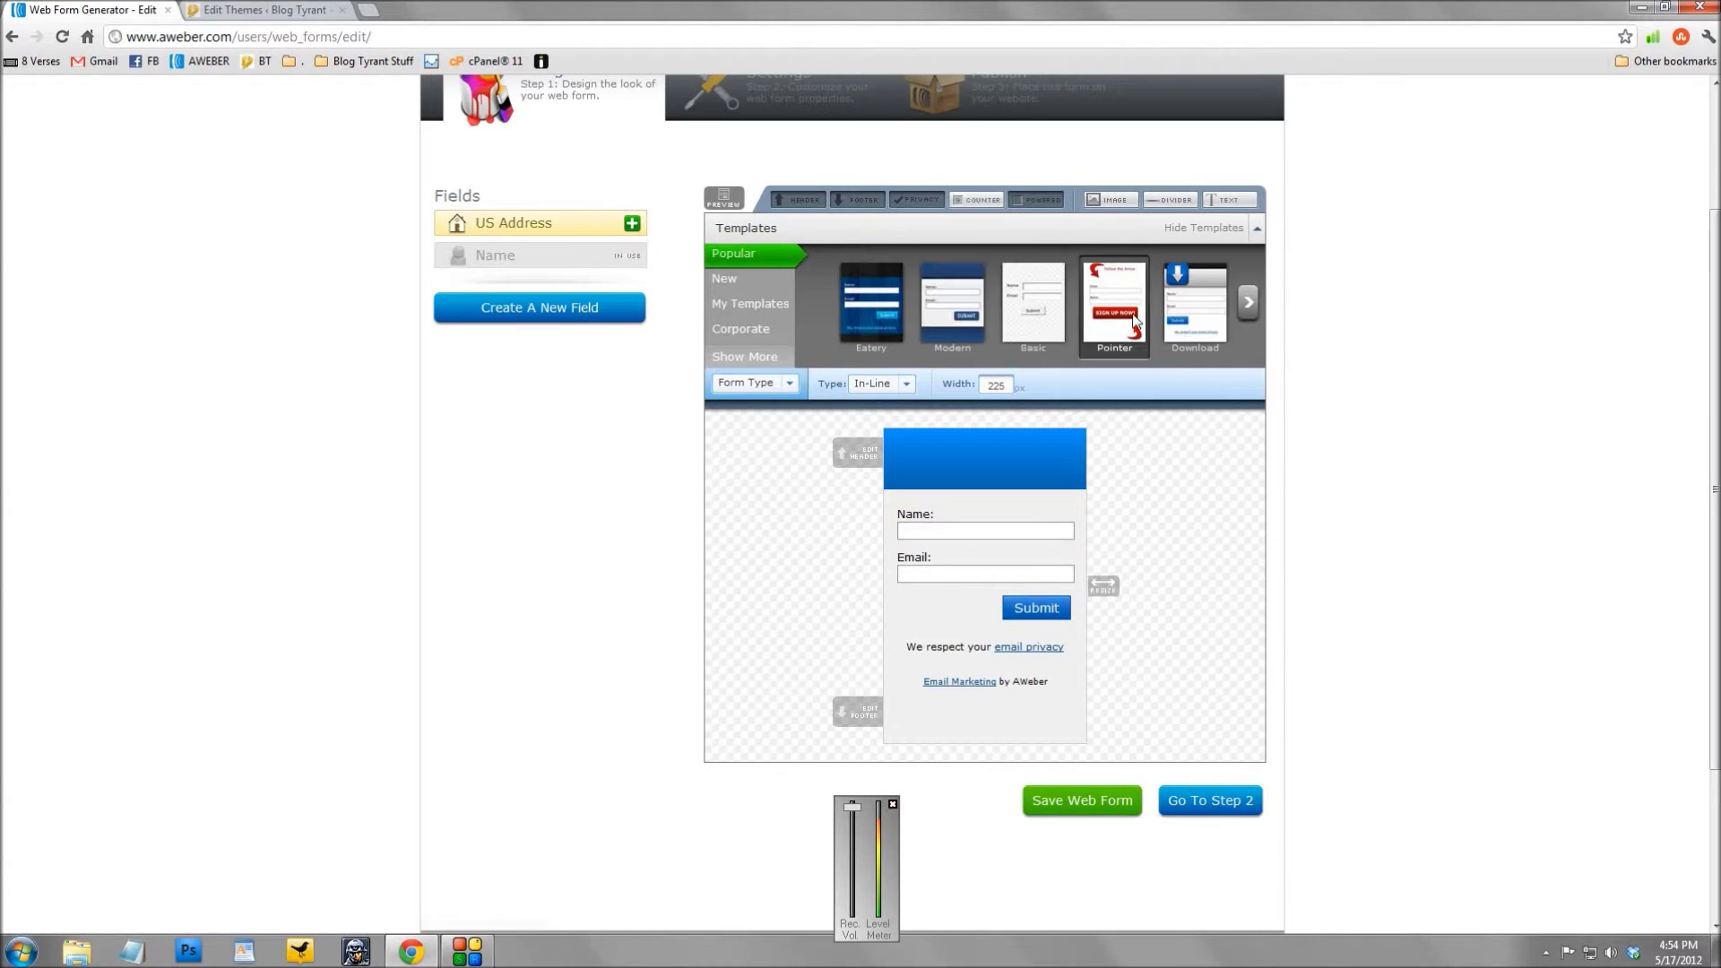
left_click(1248, 305)
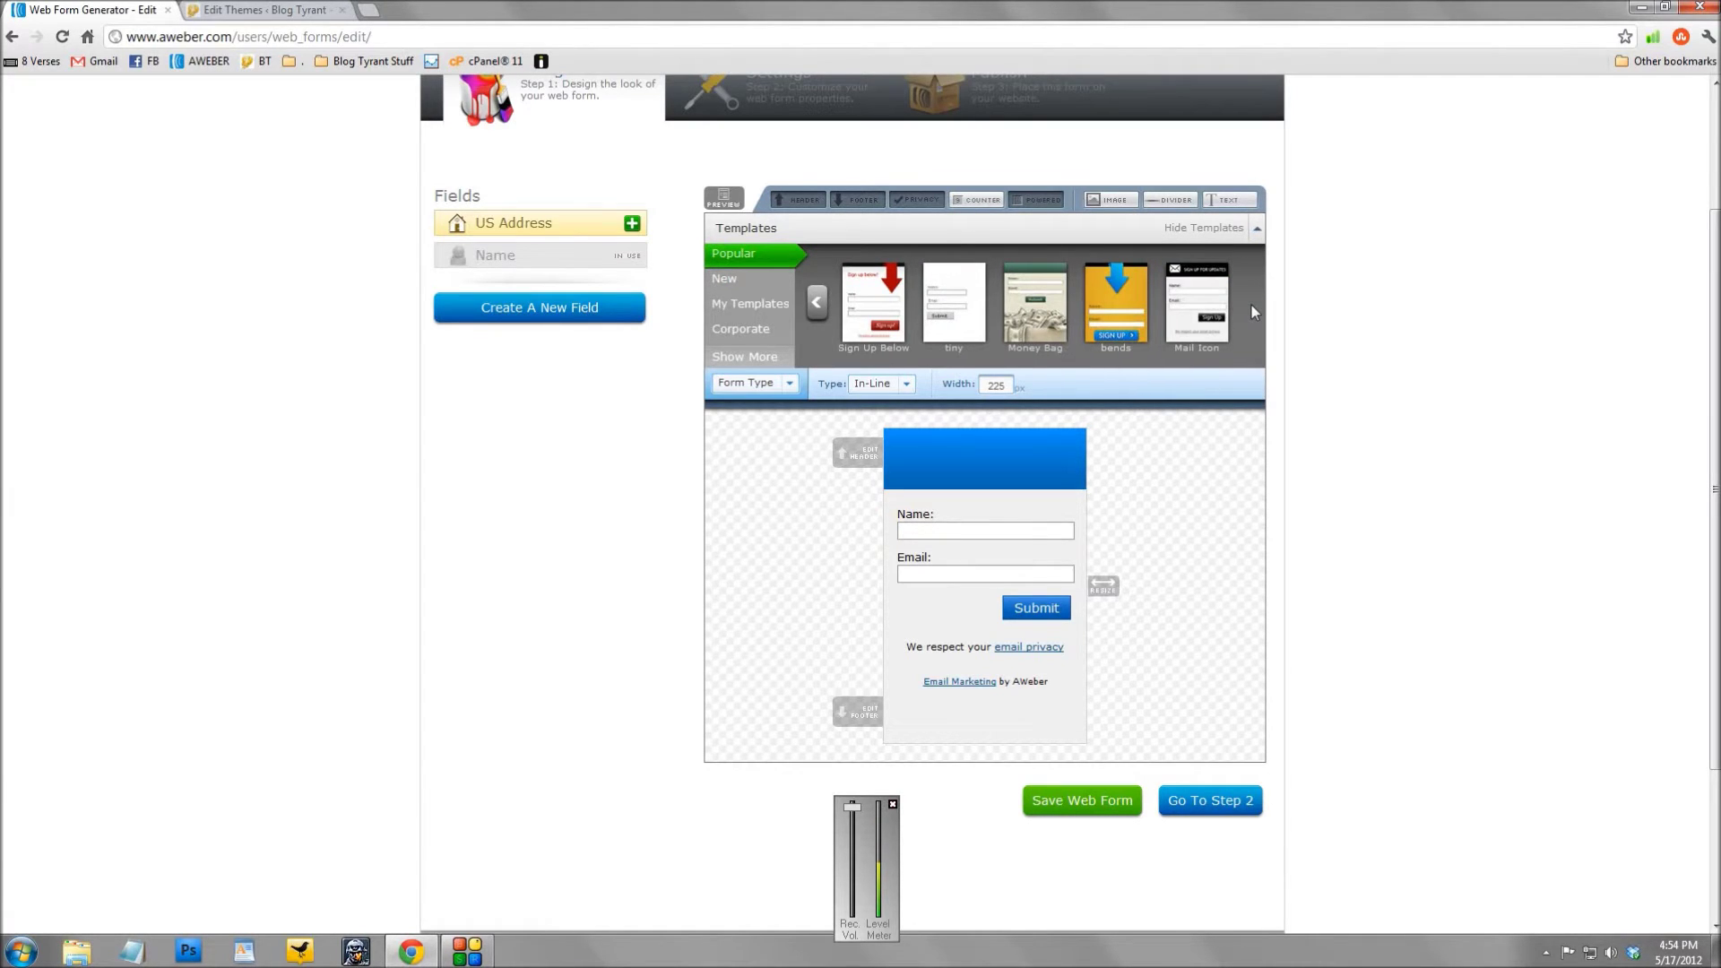
left_click(1039, 309)
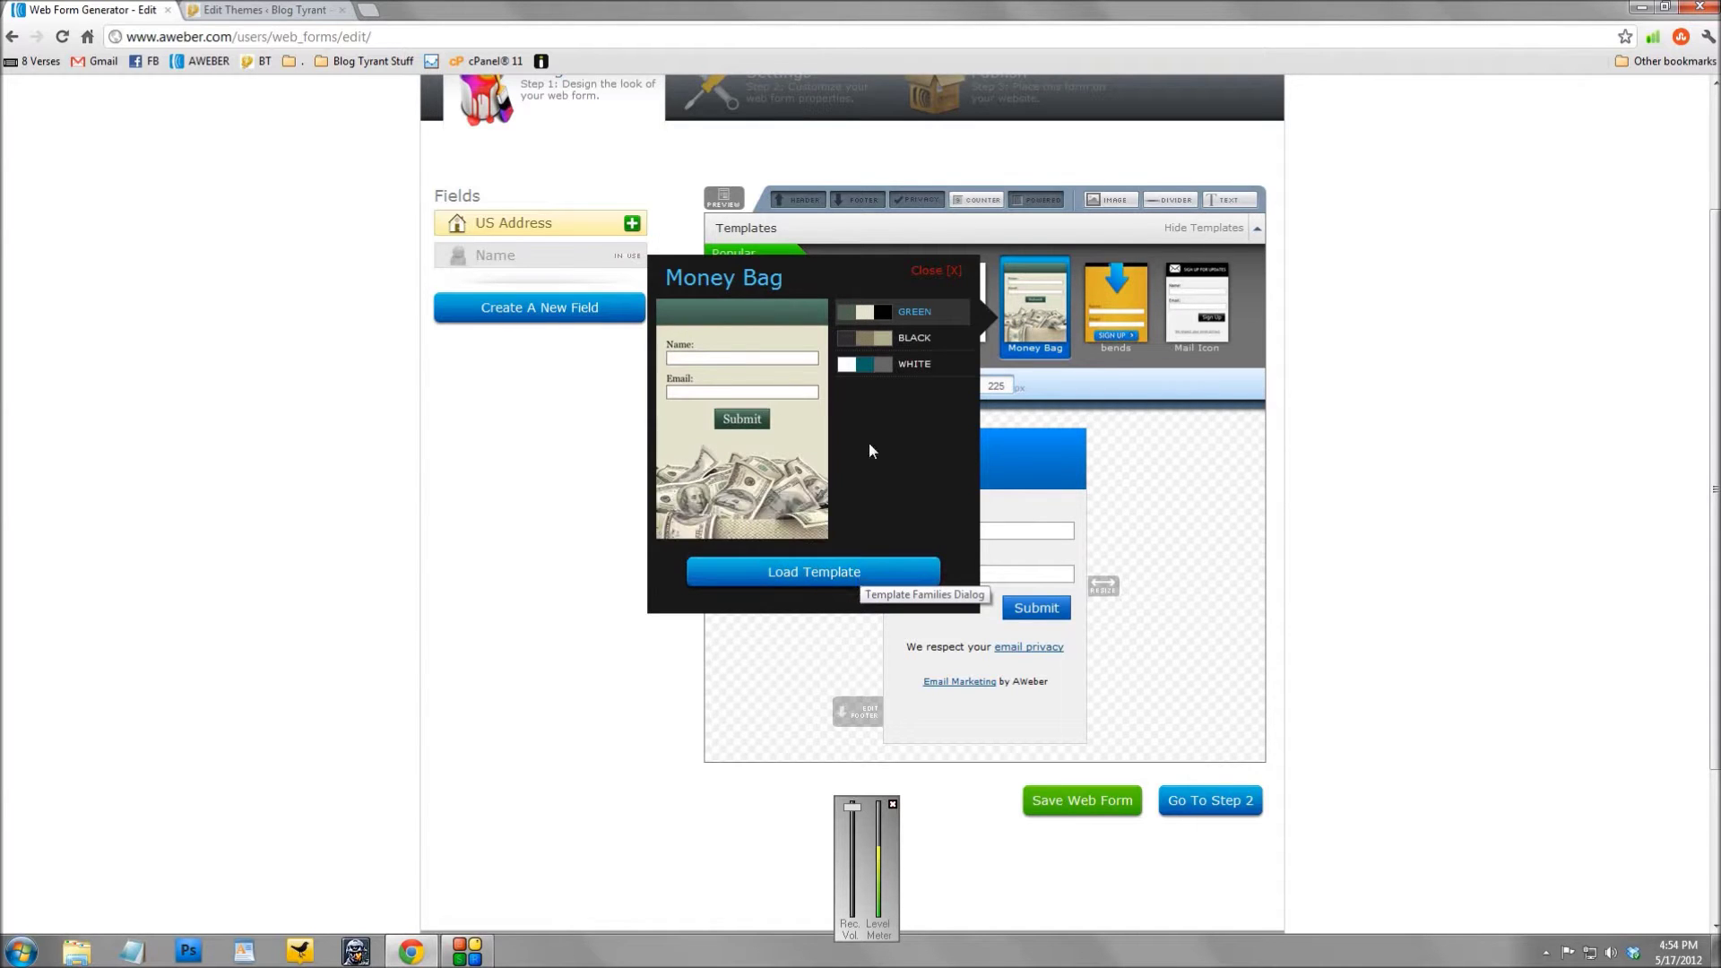
left_click(842, 571)
Step: Replace the Name field's label with 'Your Name' and save the field
scroll(1103, 628, "down", 1)
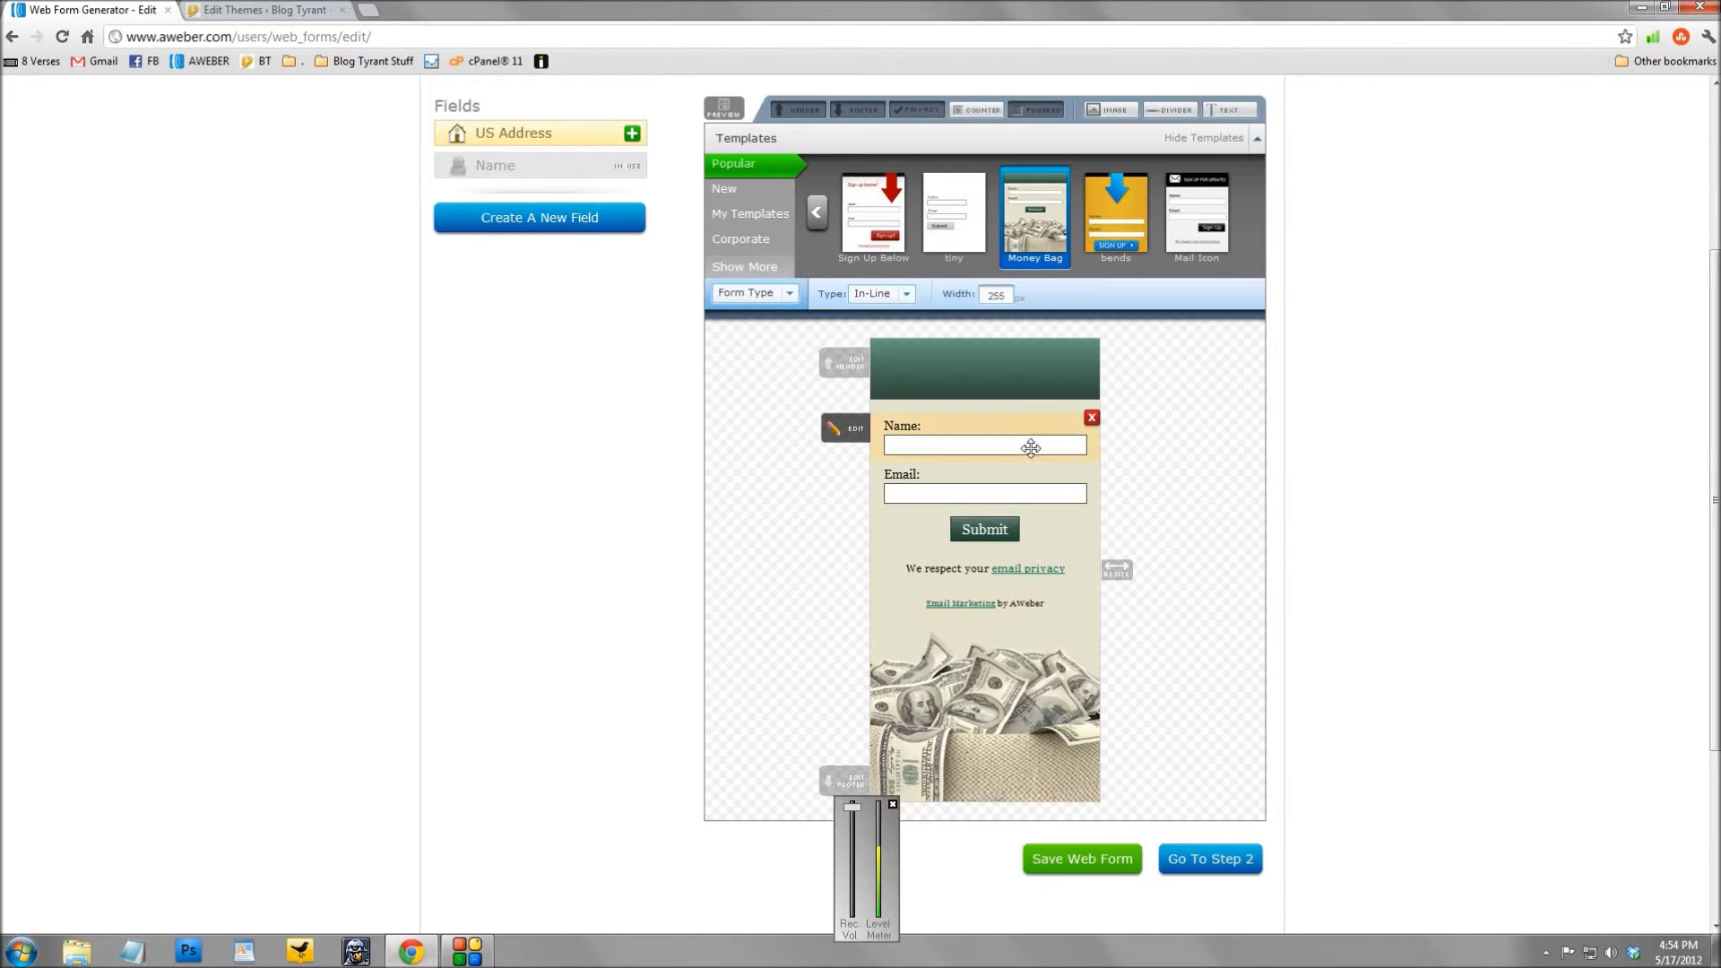
left_click(851, 430)
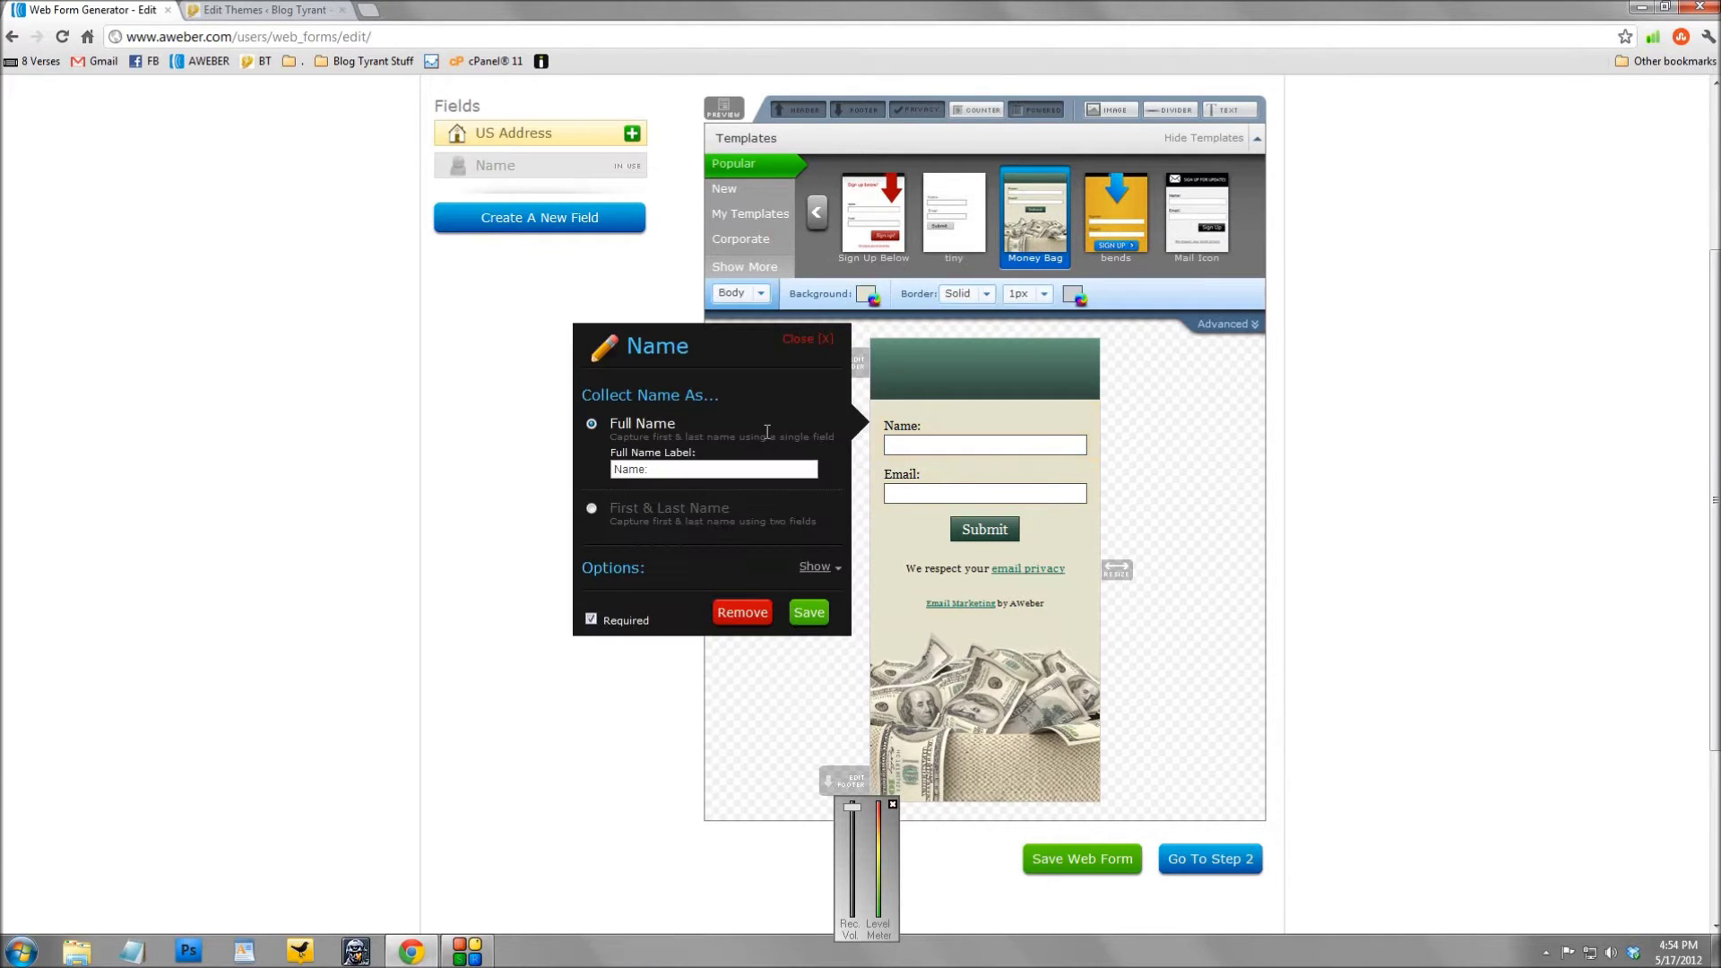
left_click_drag(653, 468, 571, 475)
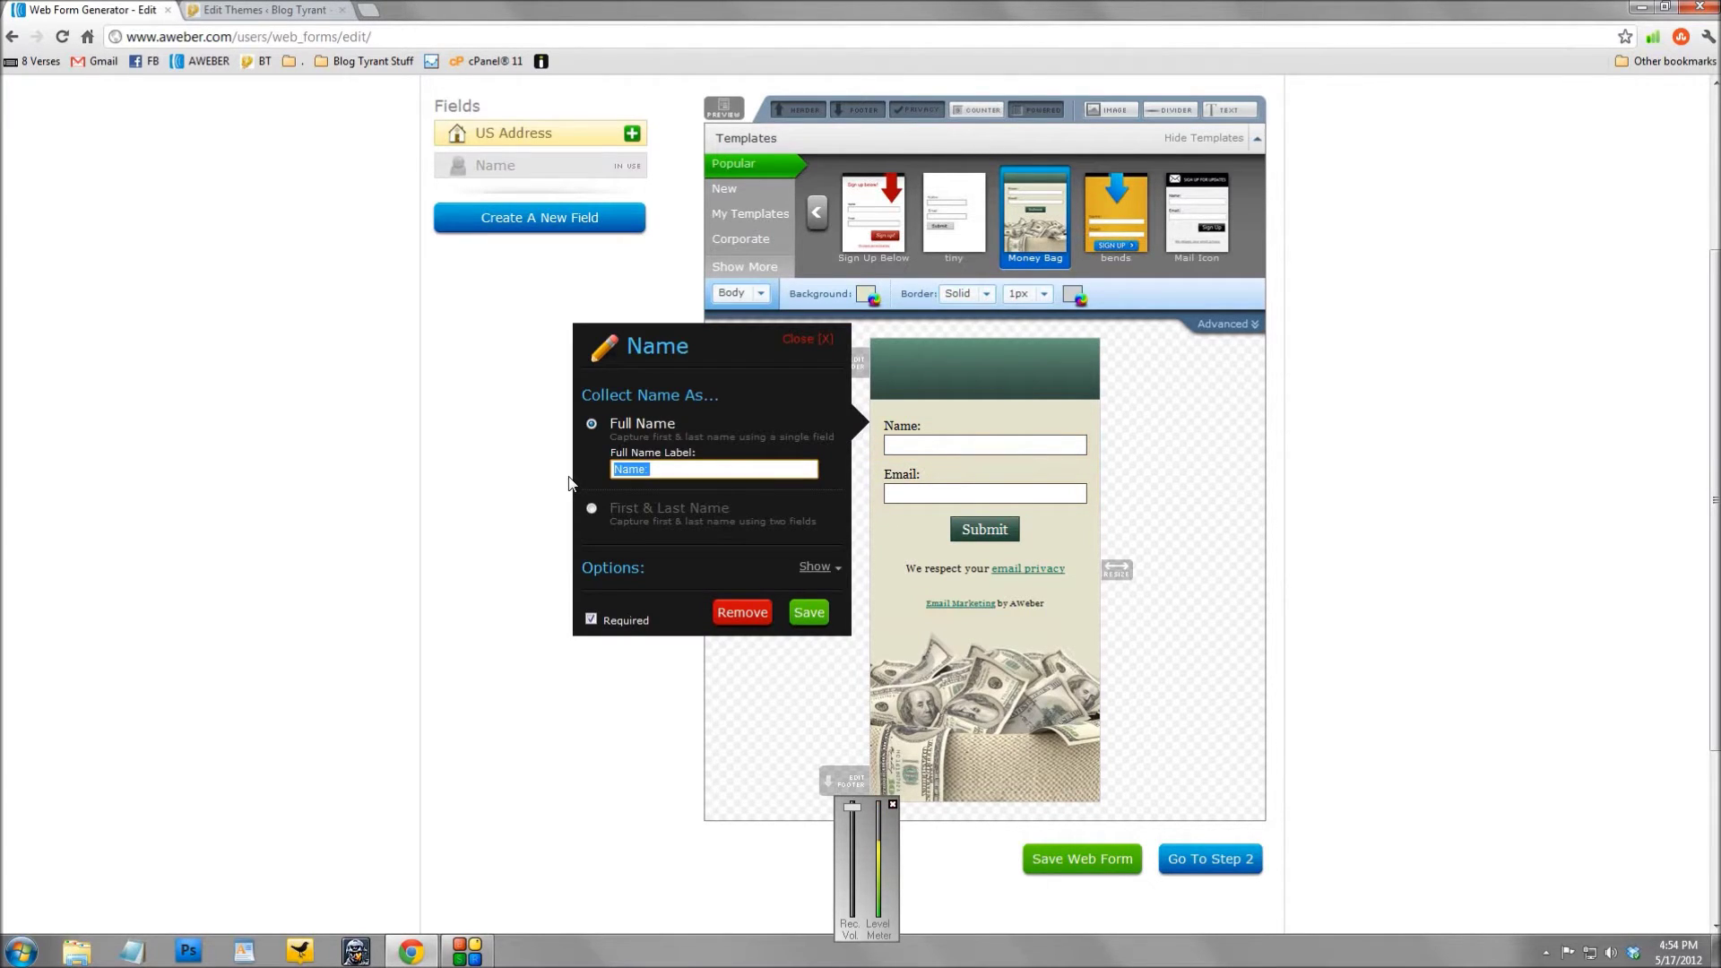
type("Your Name")
left_click(808, 613)
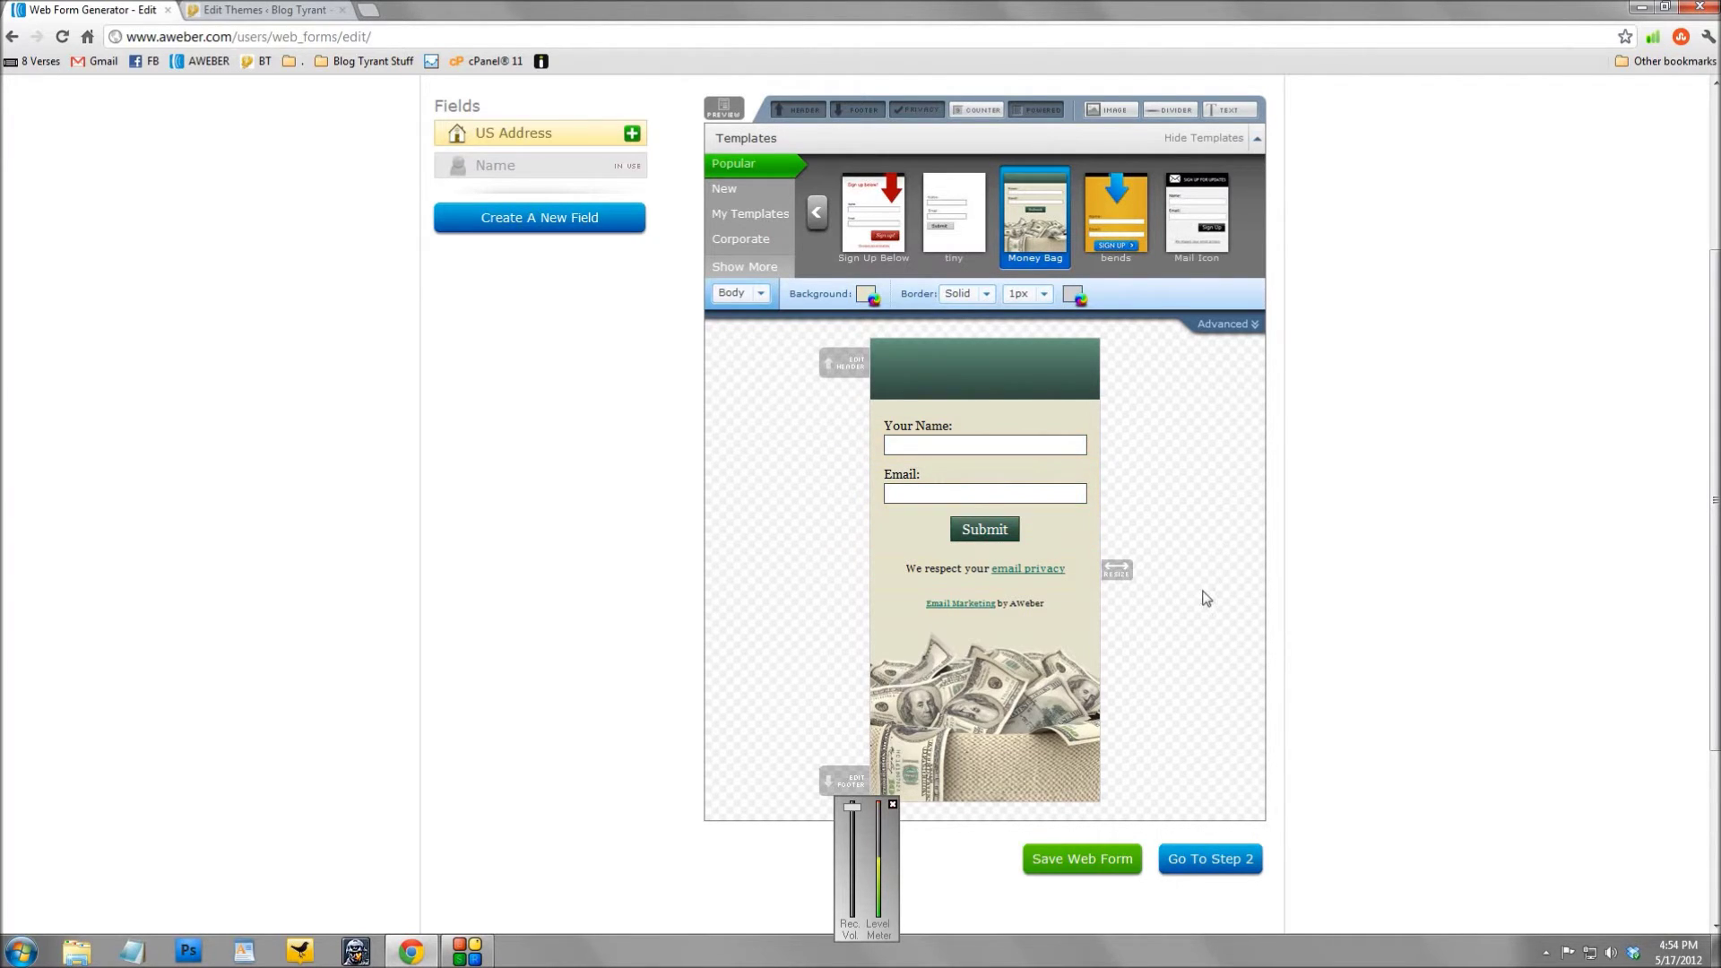
scroll(1206, 599, "down", 1)
scroll(1206, 598, "up", 1)
scroll(1207, 599, "down", 1)
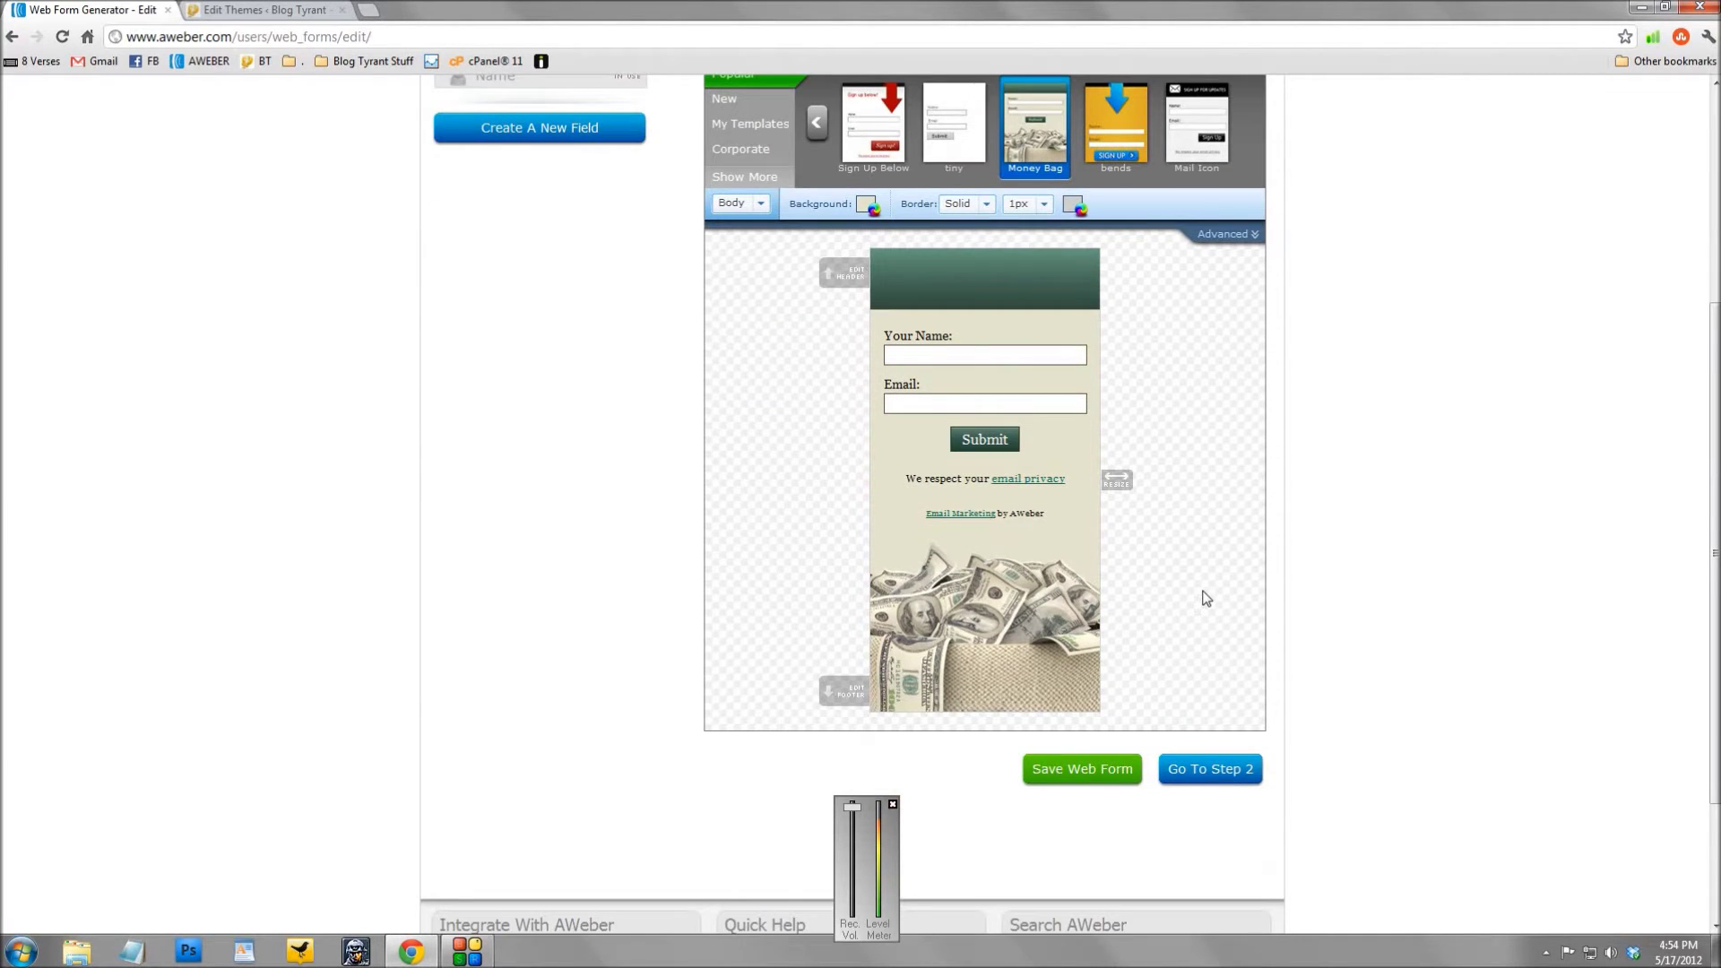
scroll(1223, 618, "up", 2)
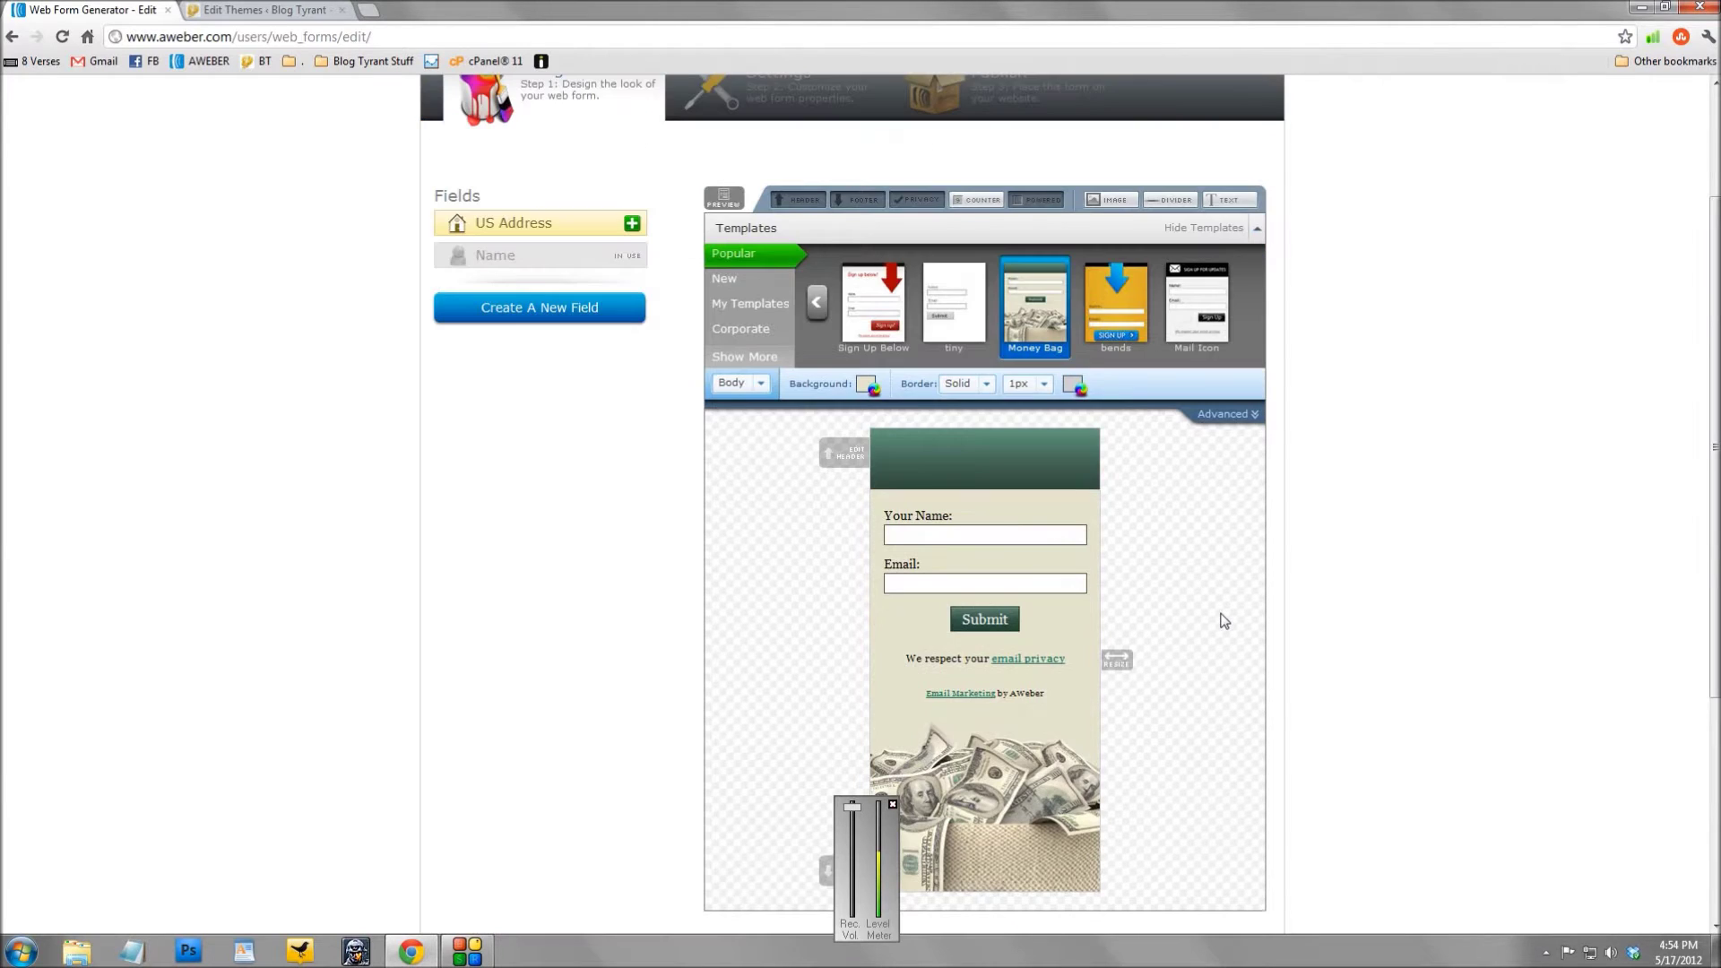
scroll(1223, 618, "down", 3)
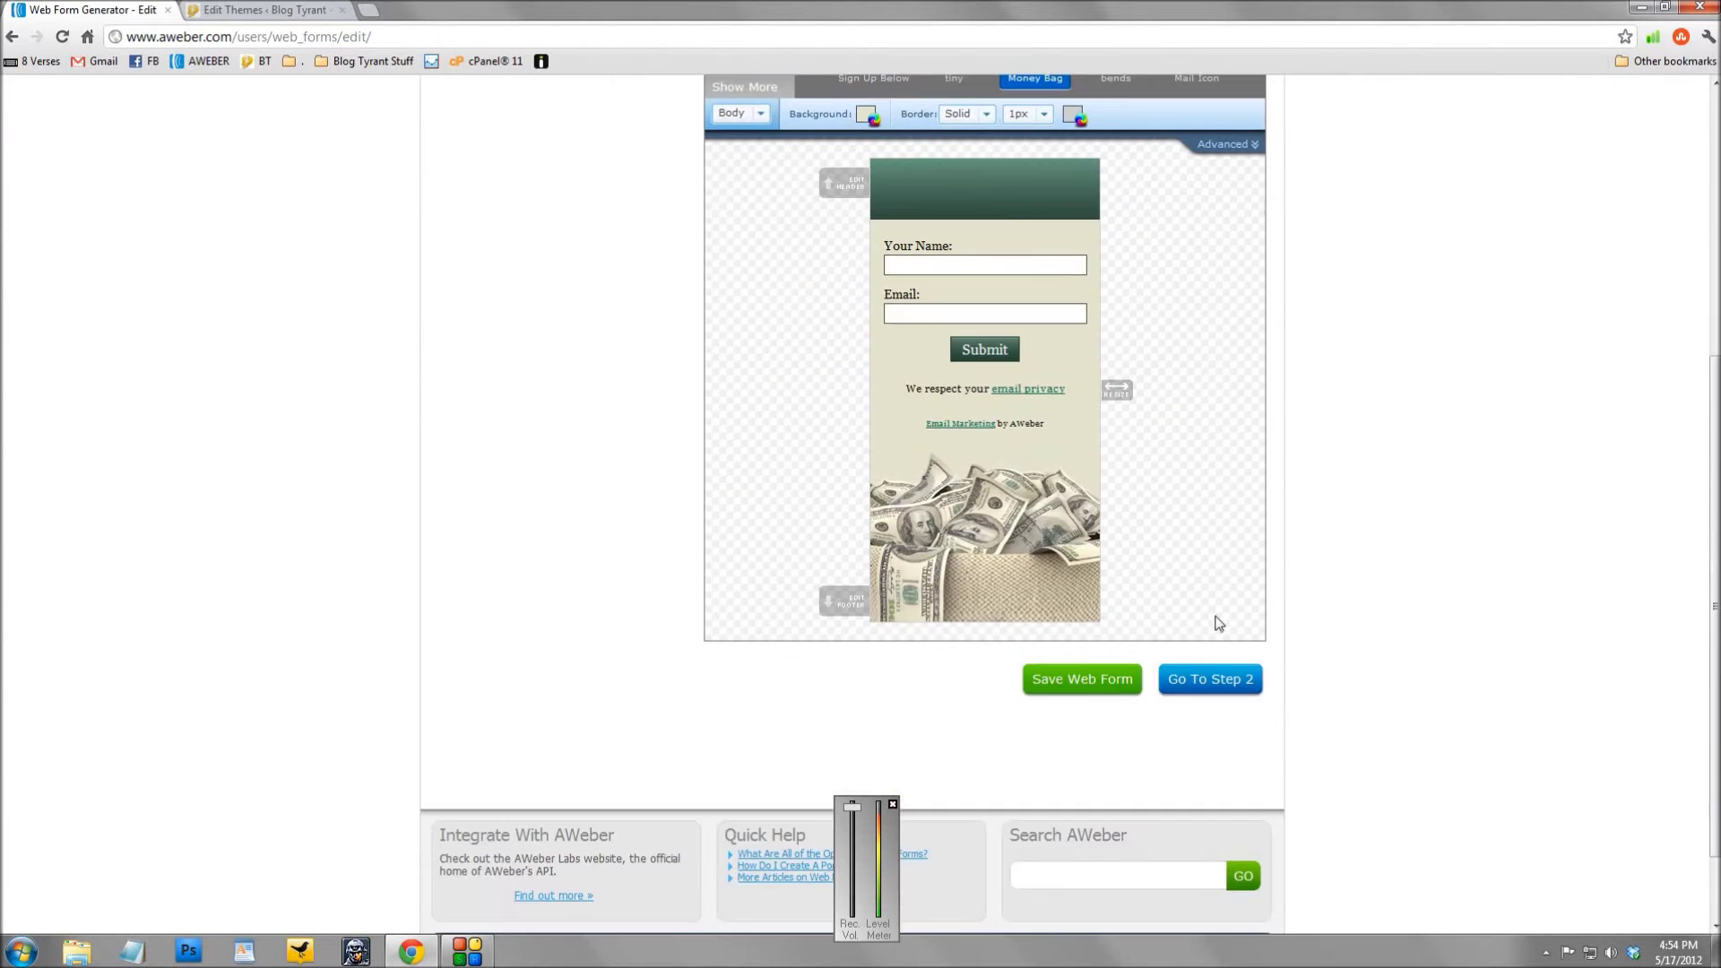
Step: Save the form design and give the form the name 'Split Test 2'
left_click(1115, 683)
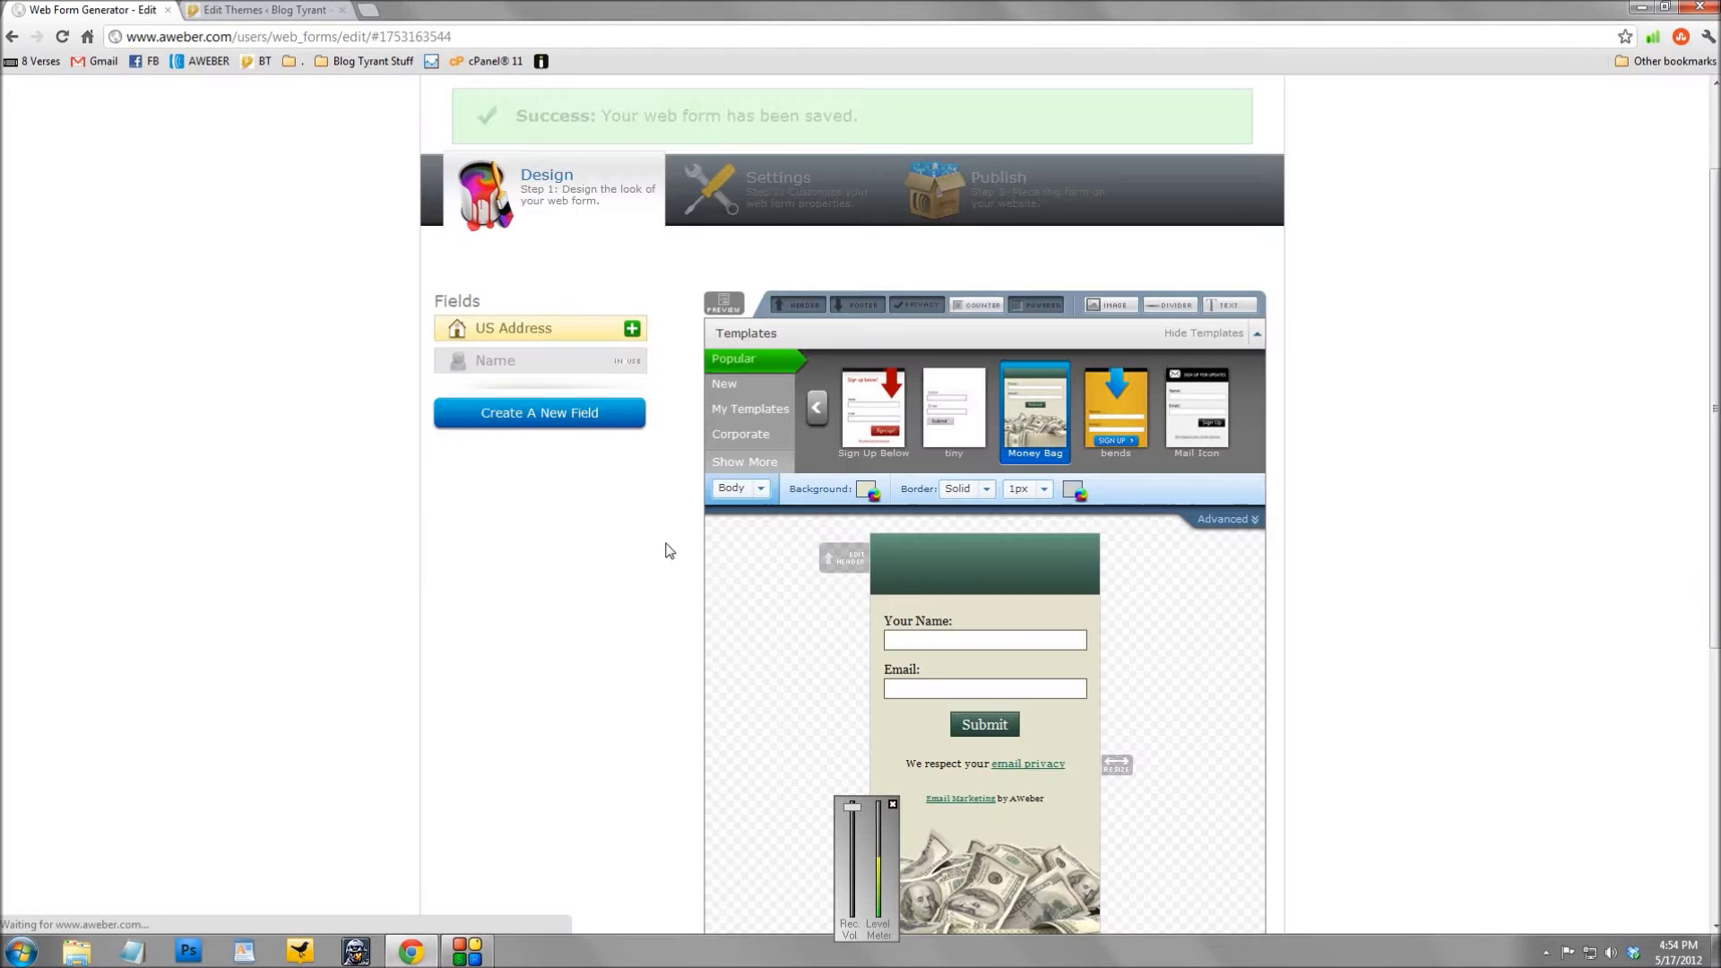
left_click(786, 327)
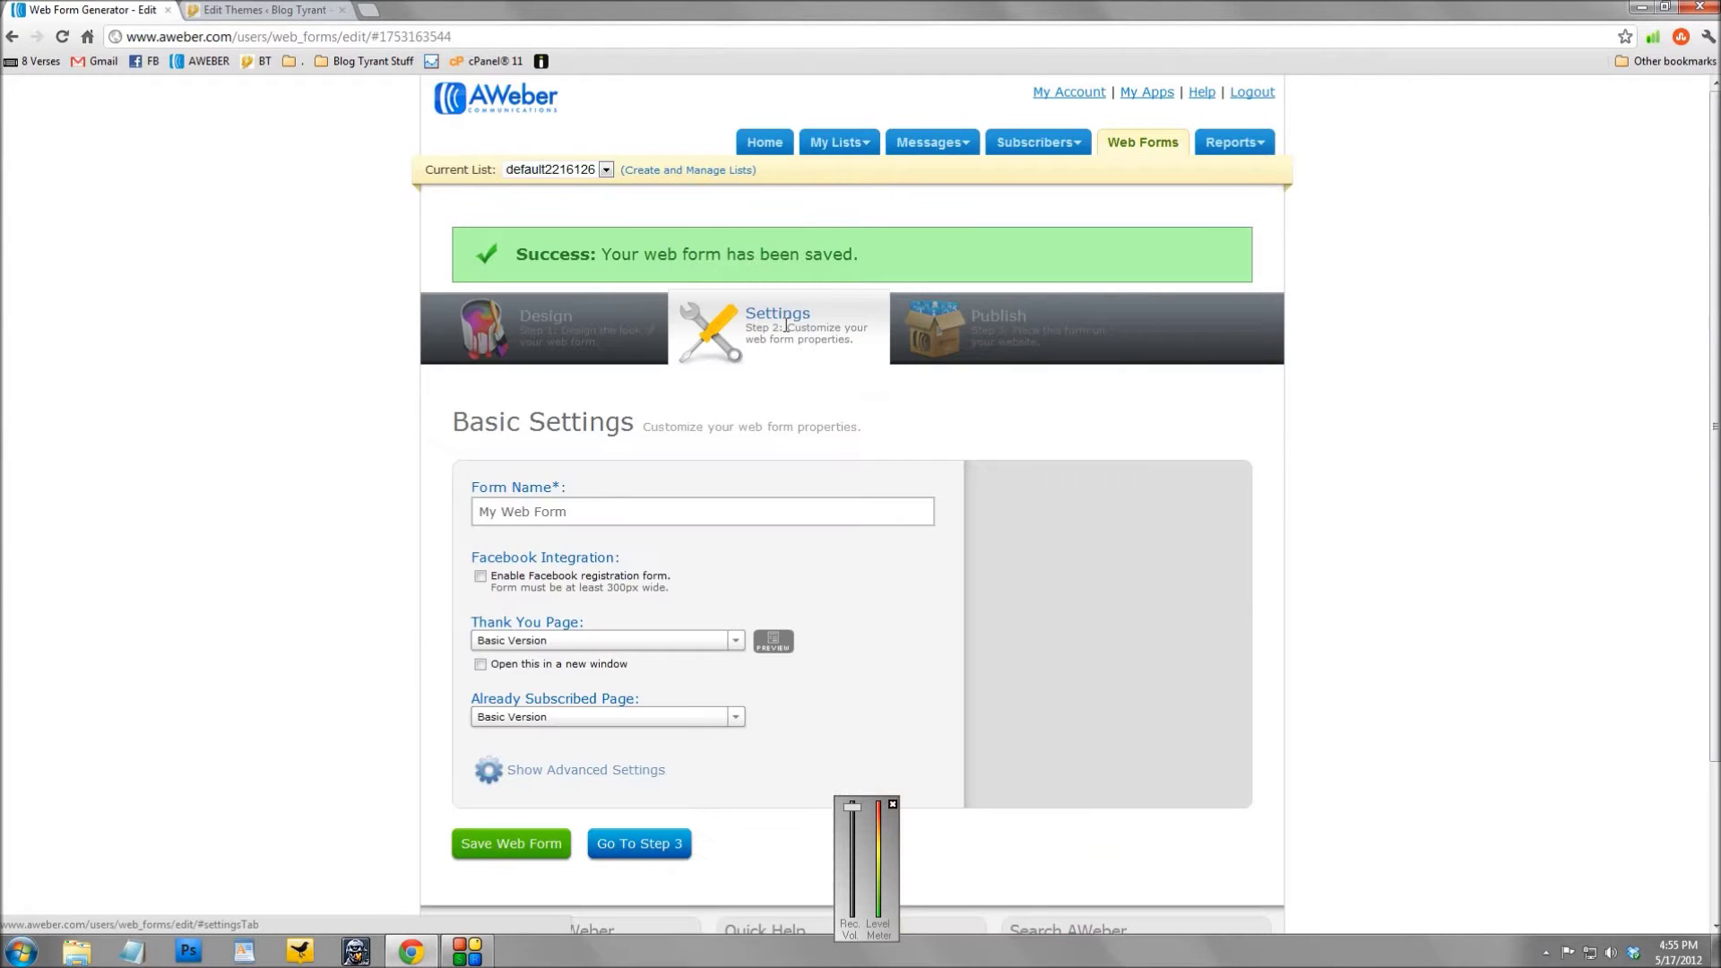
left_click(604, 510)
key("ctrl+a")
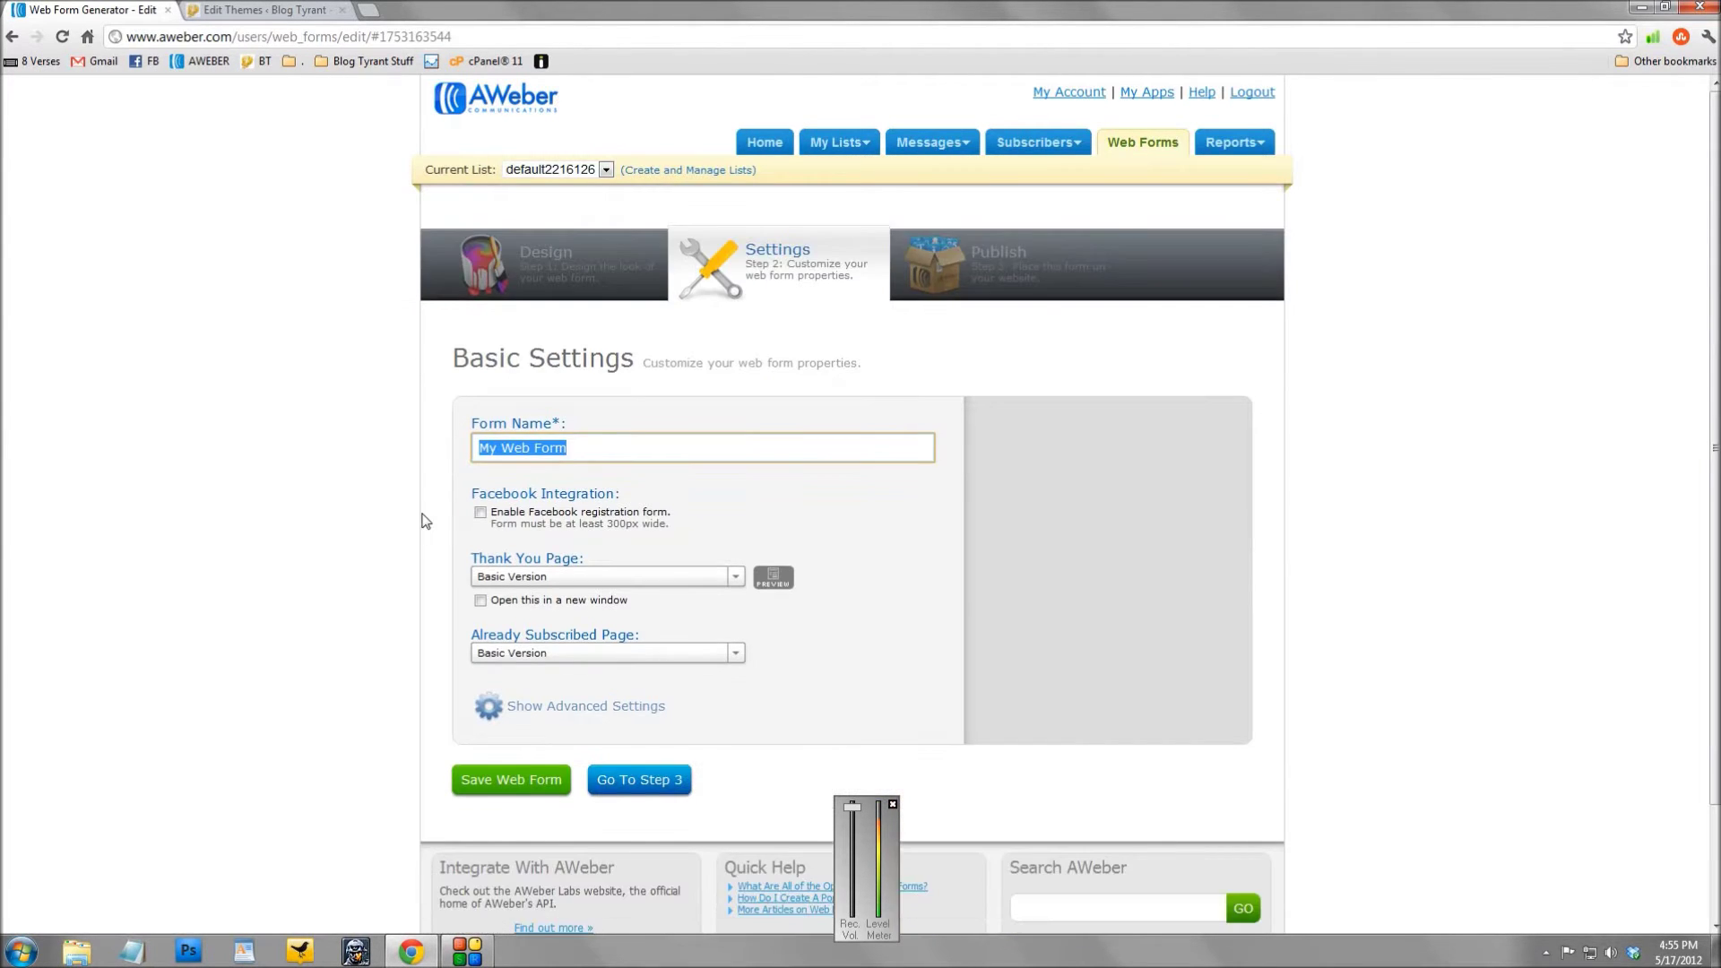
type("Split Test 2")
left_click(559, 778)
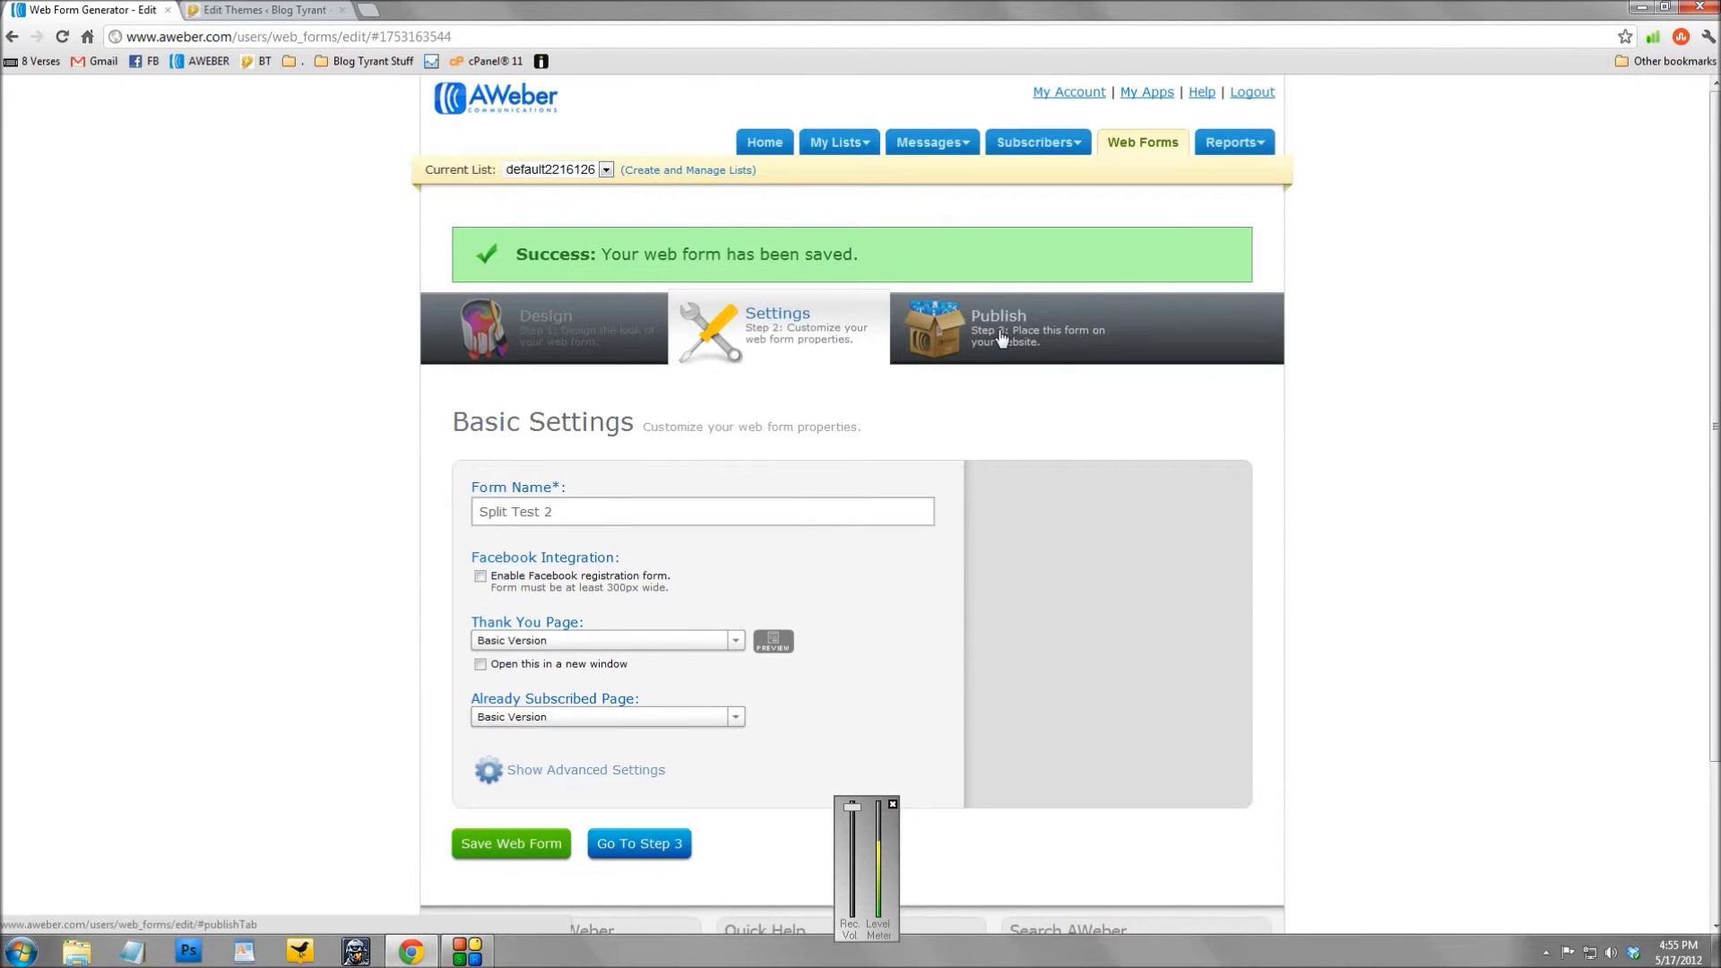
left_click(1144, 144)
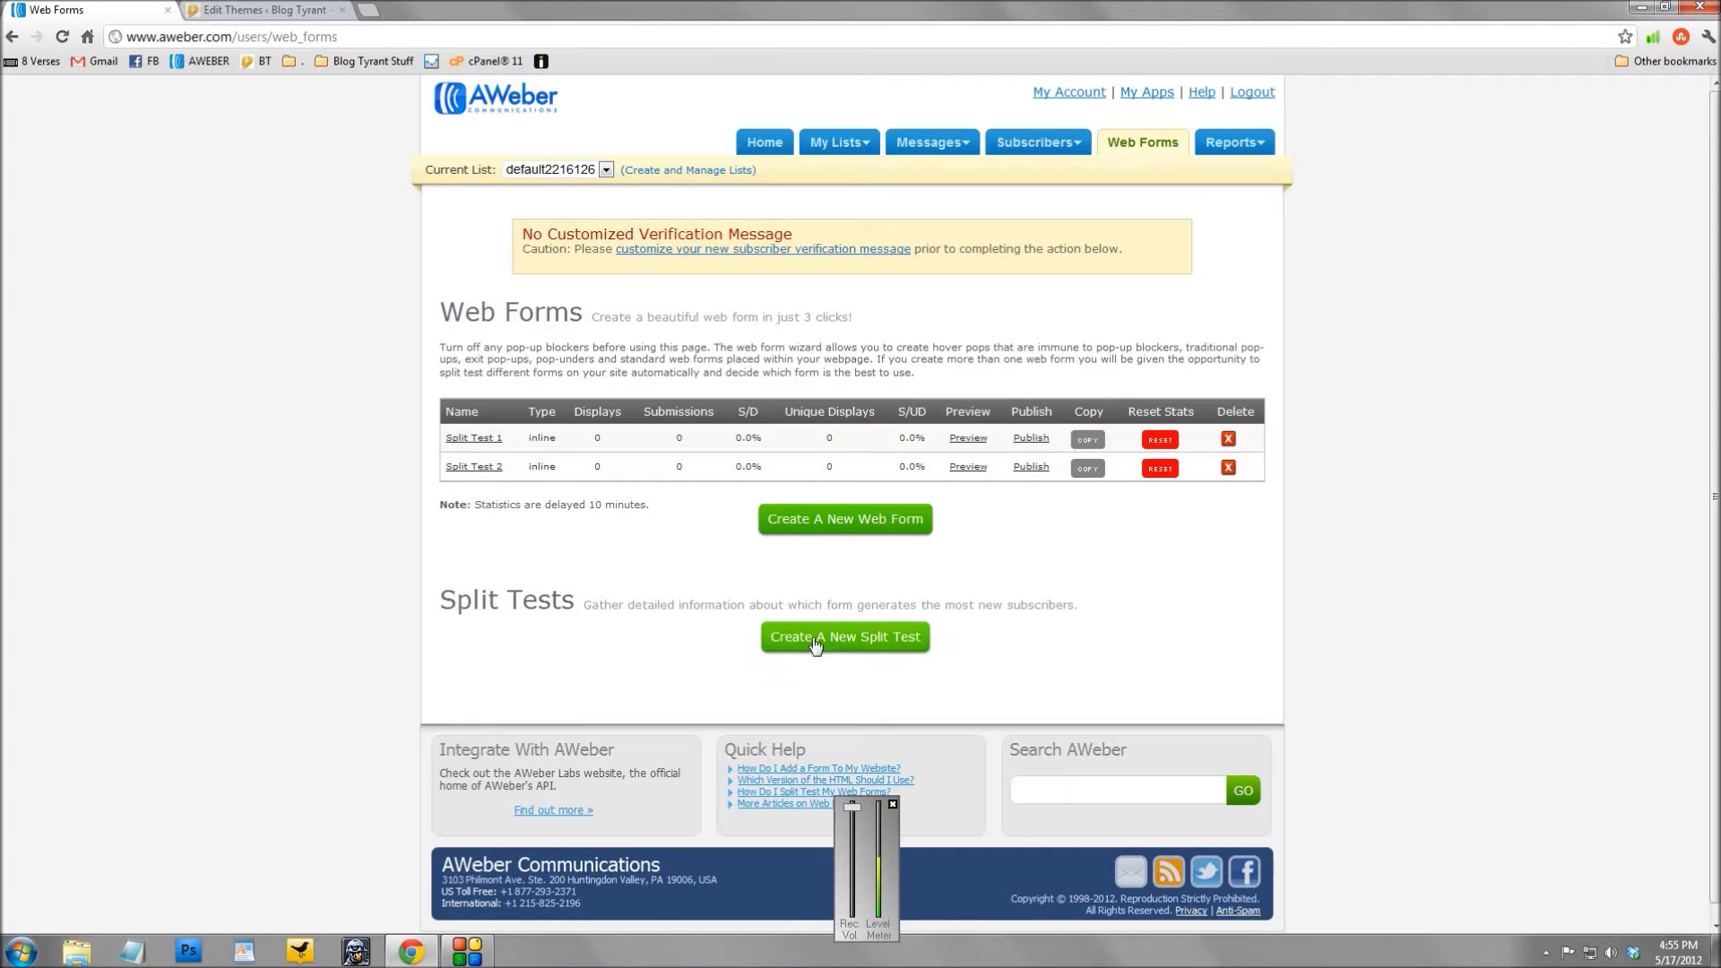
Step: Begin setting up a new split test from the Web Forms list
left_click(919, 647)
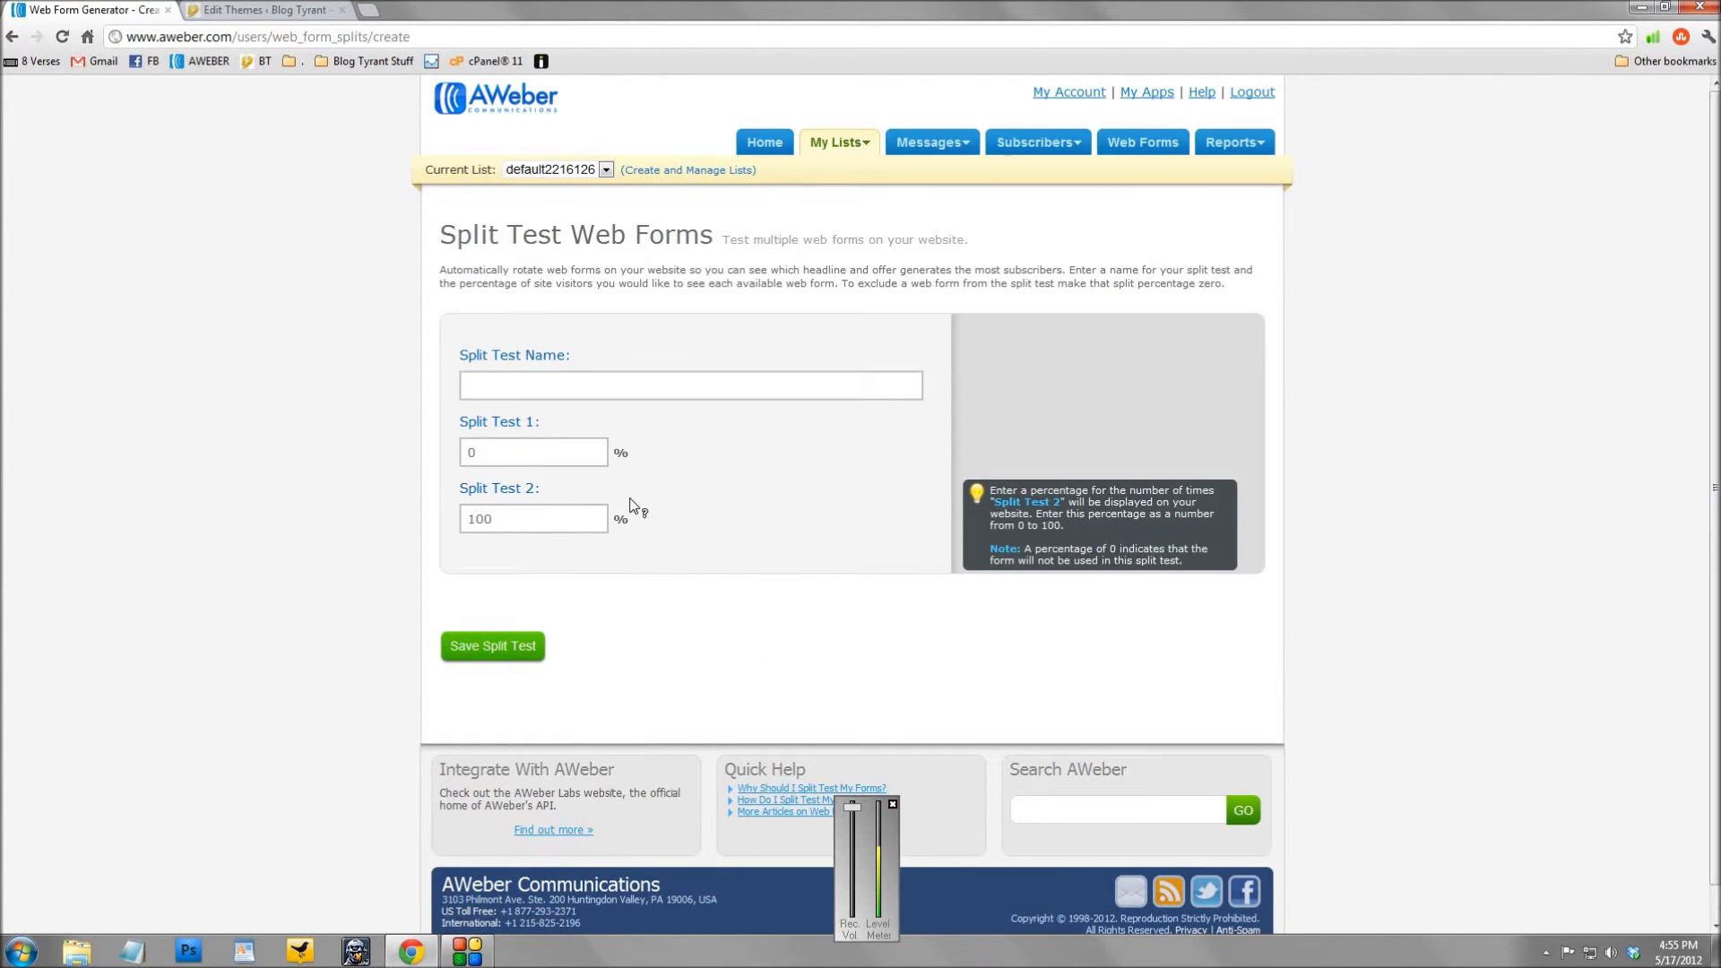
Step: Name the split test 'Blog Sidebar Split Test'
left_click(627, 392)
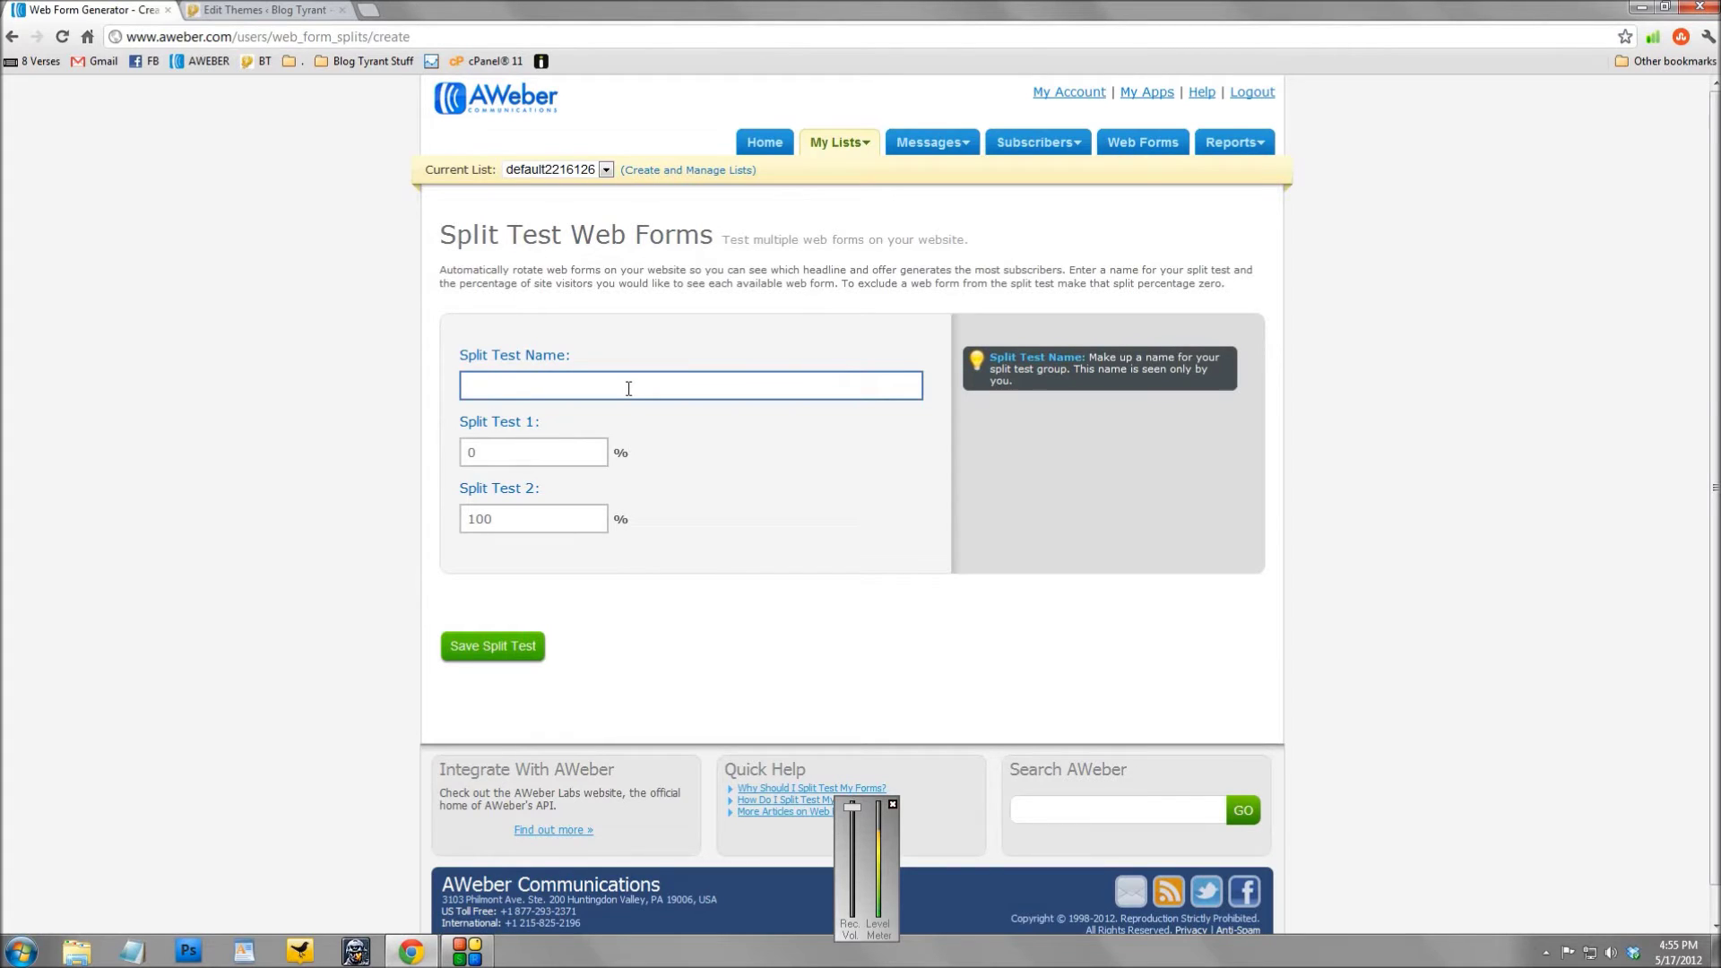
left_click(629, 388)
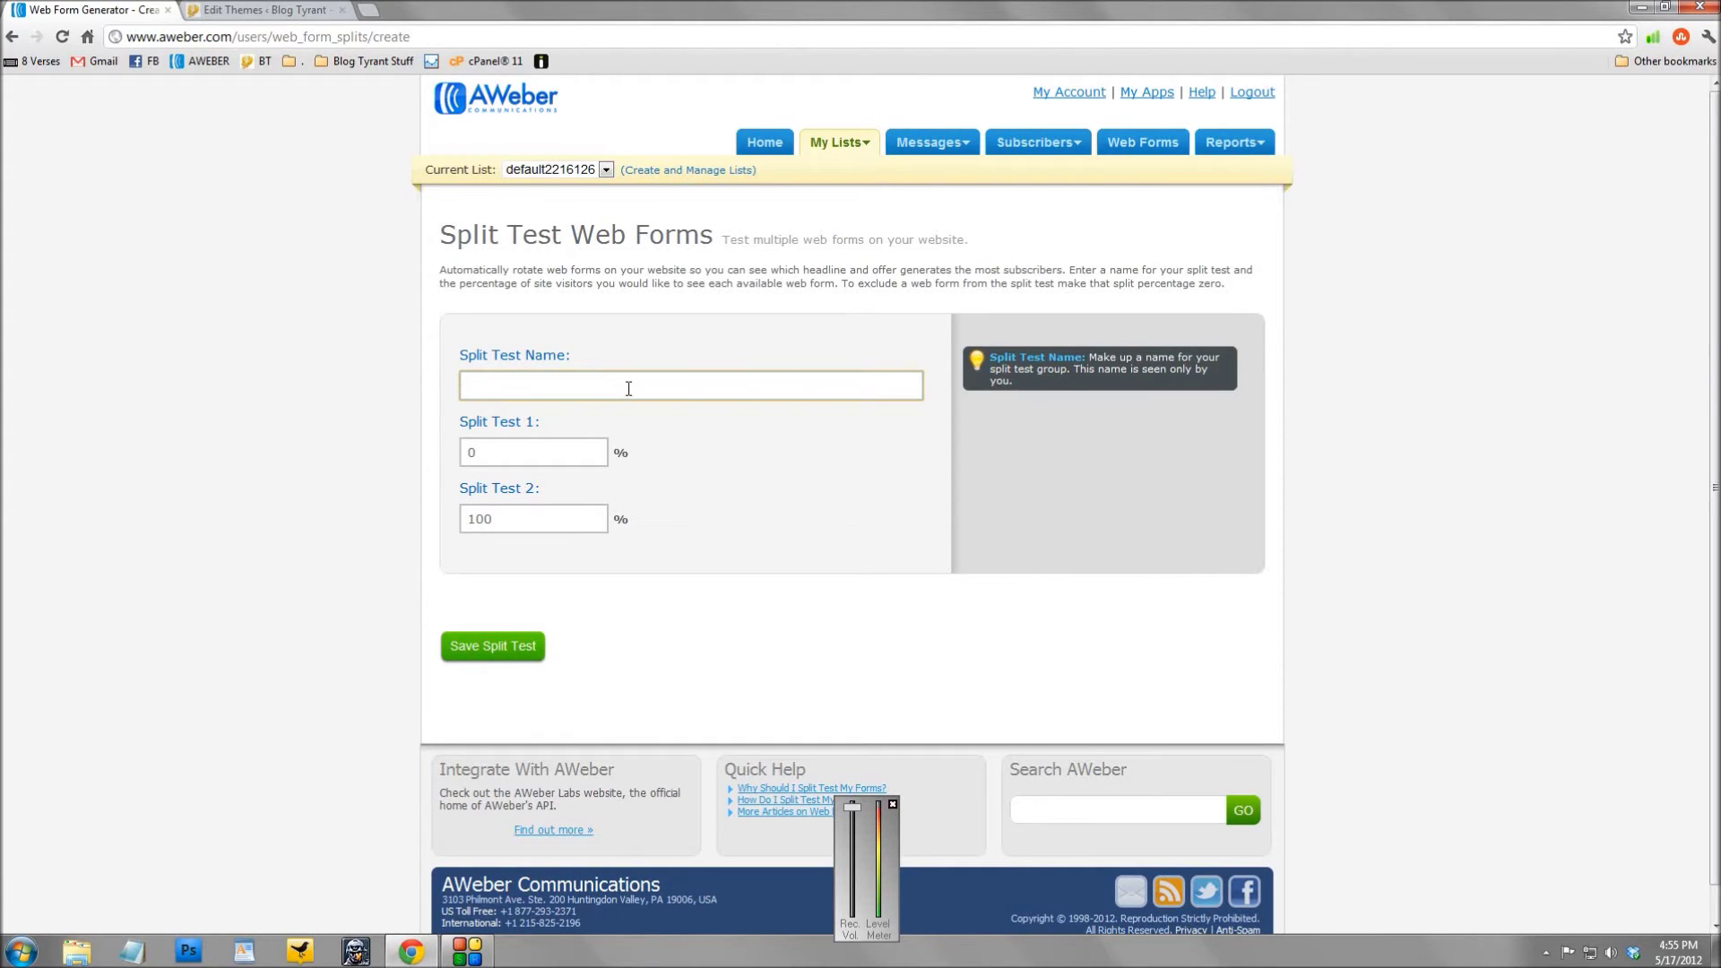
type("Blog Sidebar Split Test")
Step: Set Split Test 1 and Split Test 2 to 50% each and save the split test
left_click(545, 449)
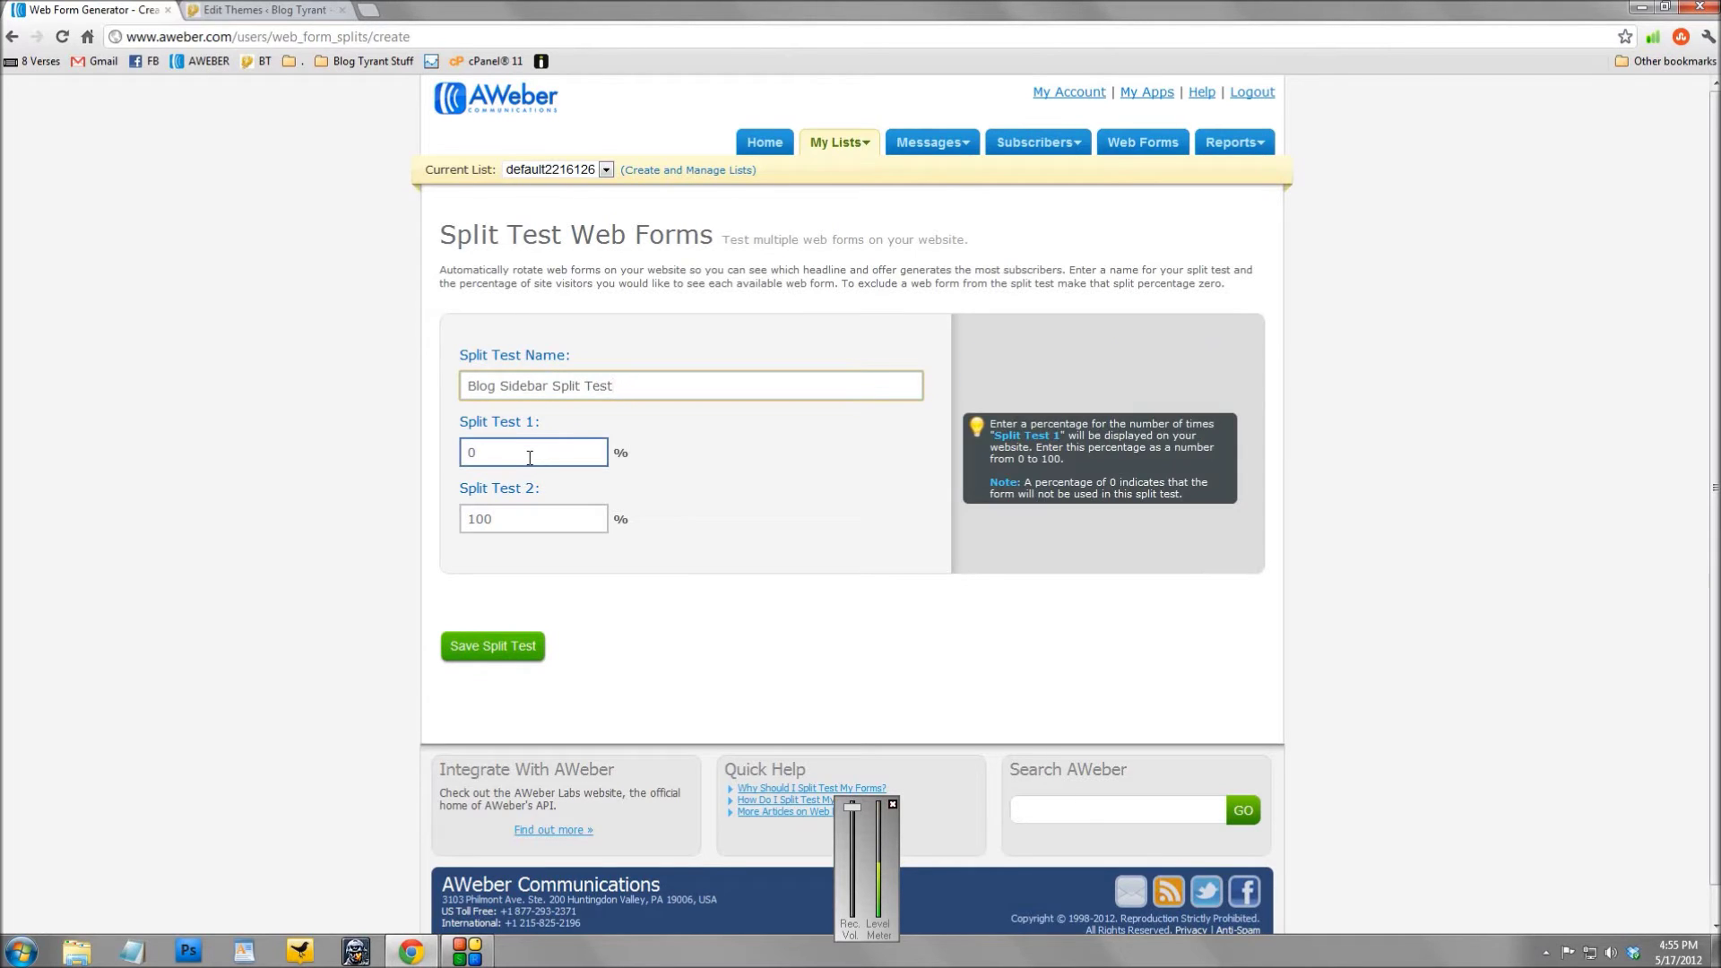
key("Tab")
left_click(524, 448)
key("Tab")
left_click(524, 449)
left_click(517, 490)
left_click(512, 450)
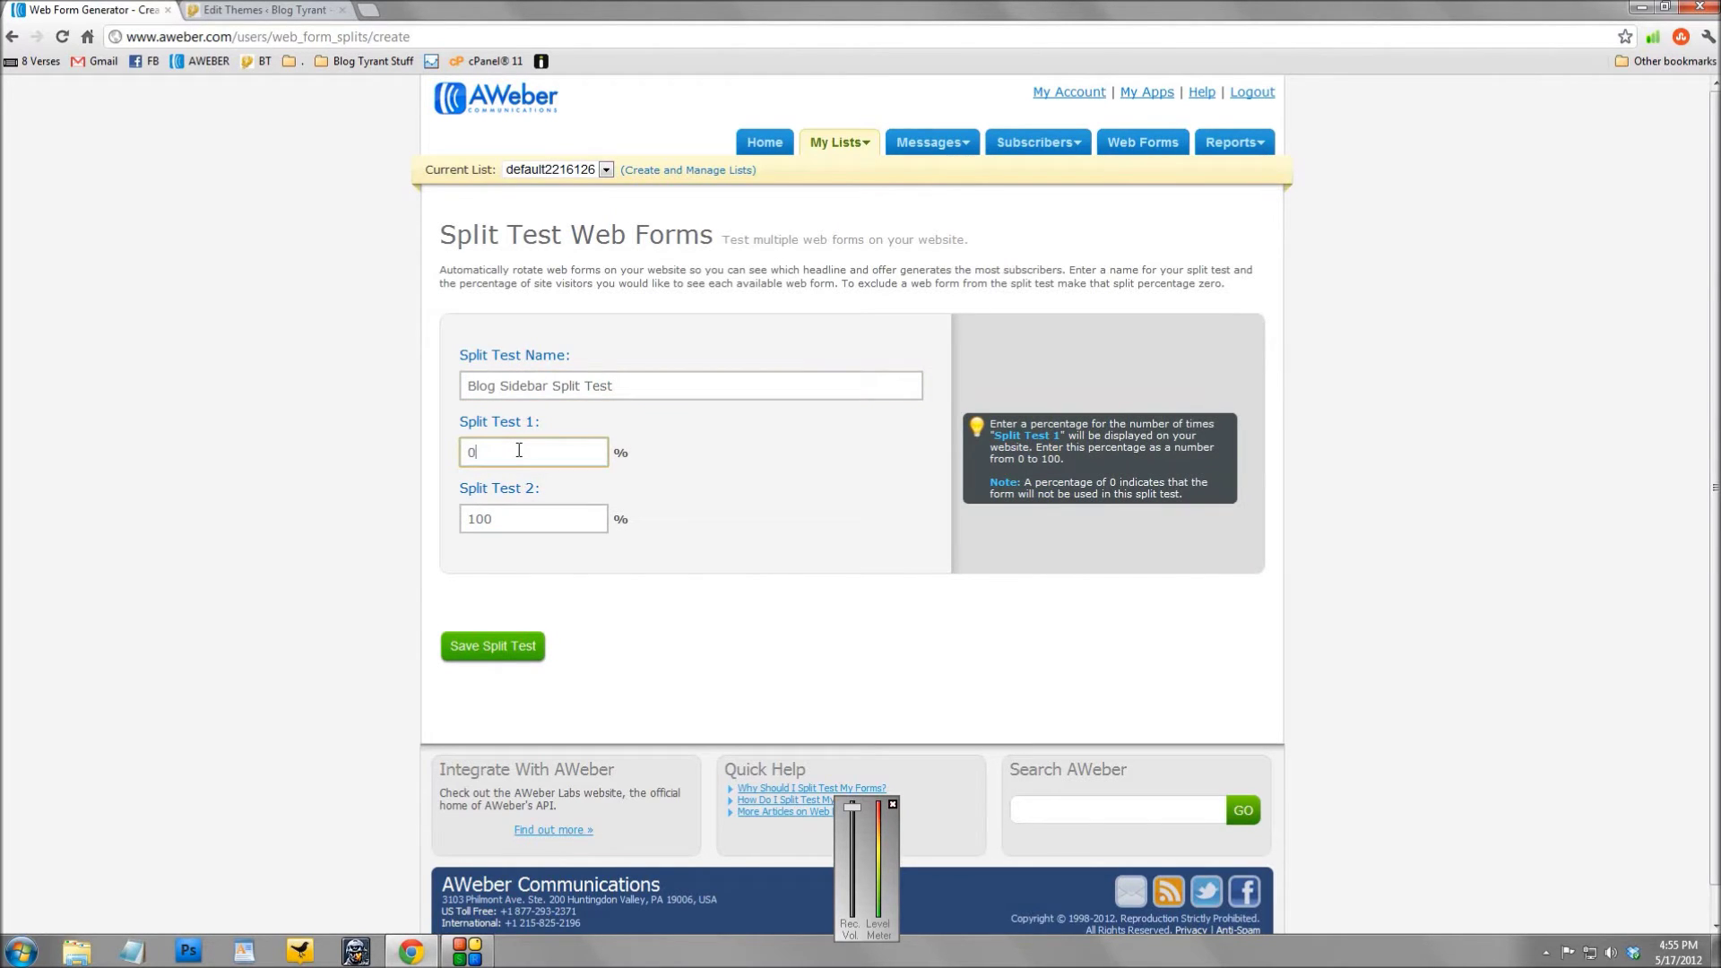
double_click(471, 451)
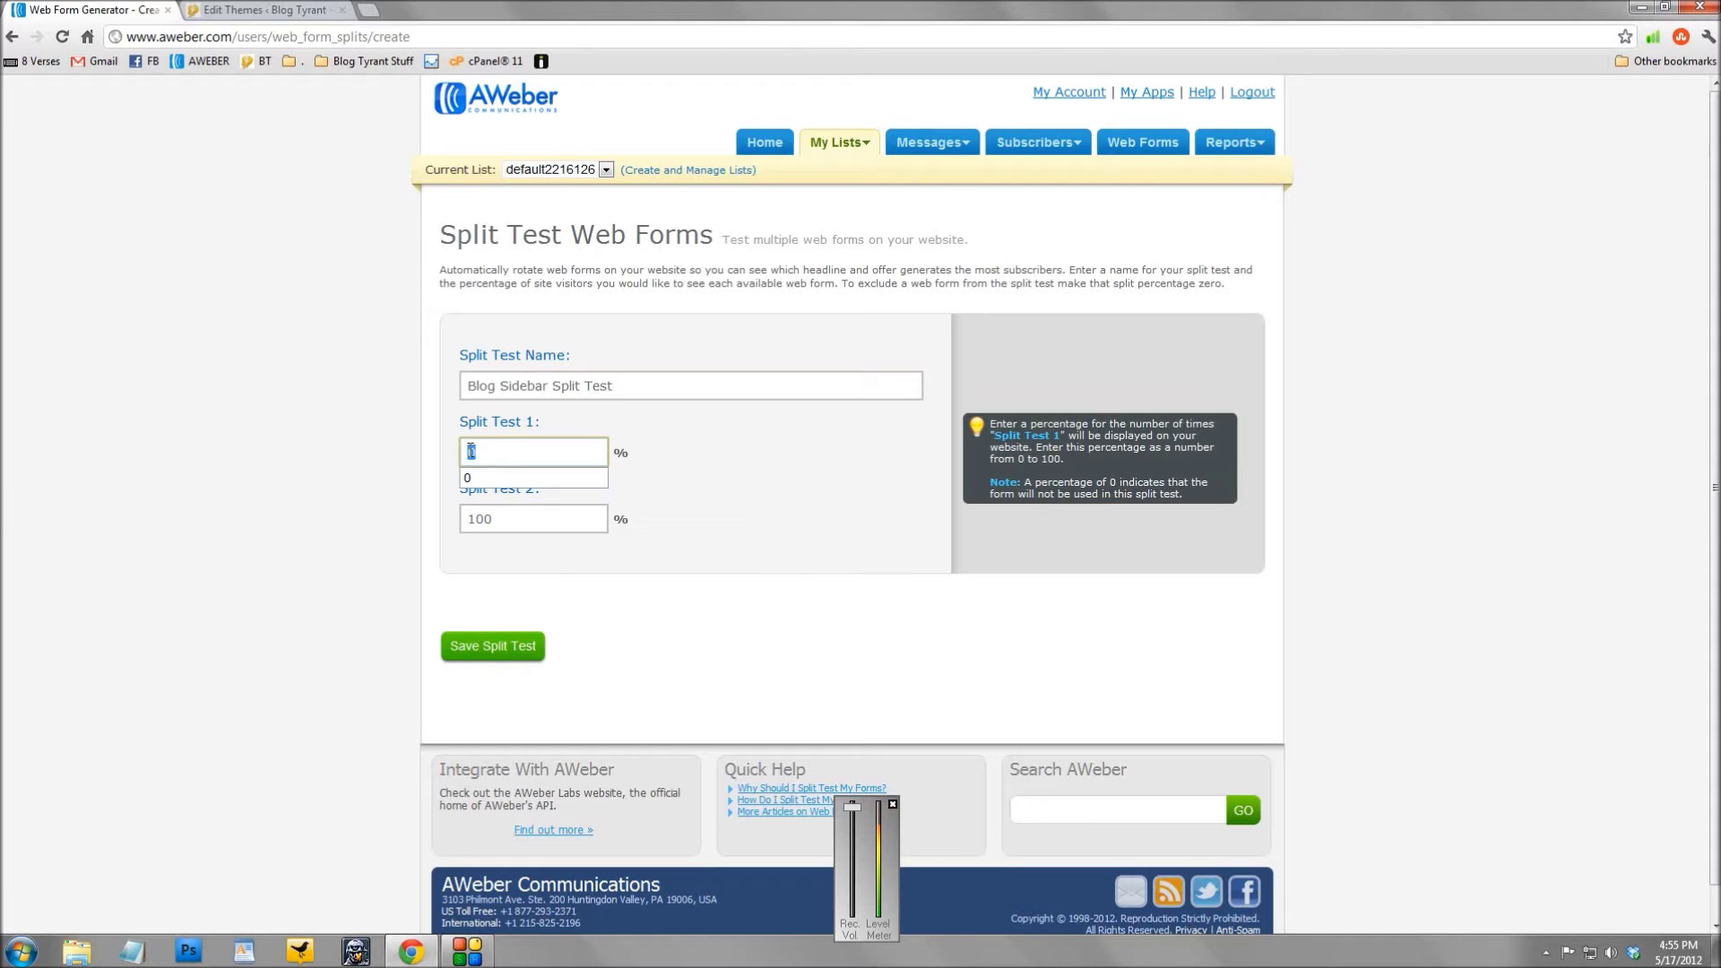
type("50")
double_click(505, 511)
type("50")
left_click(565, 656)
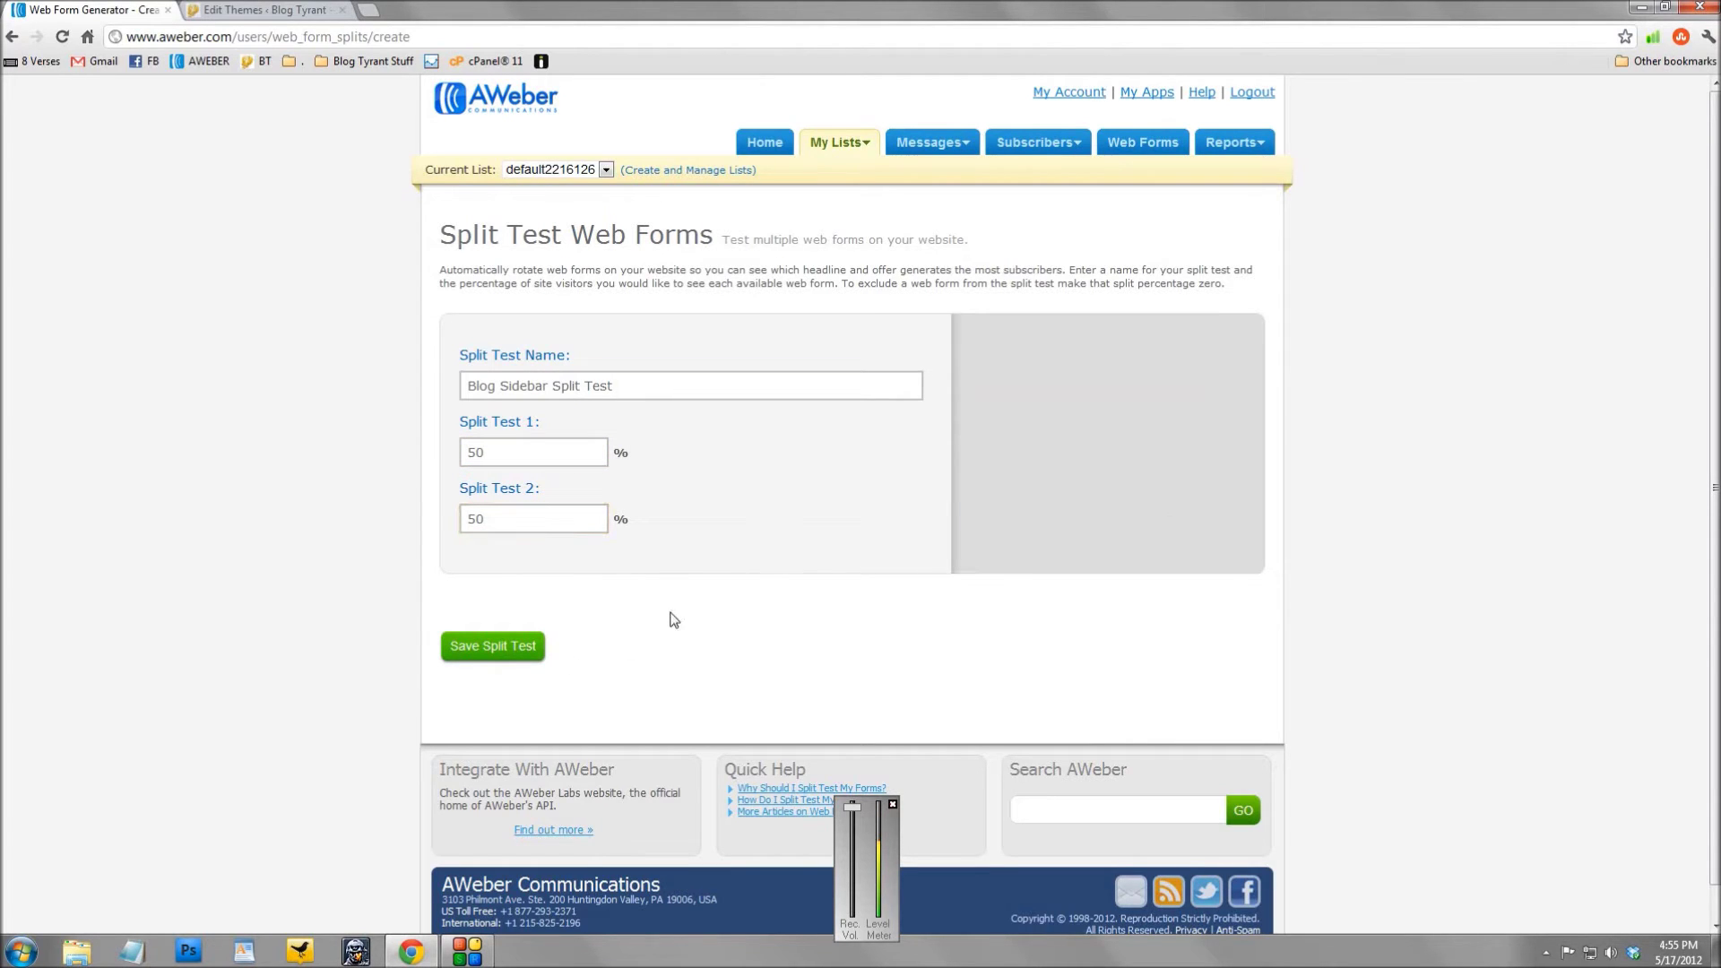
mouse_move(549, 446)
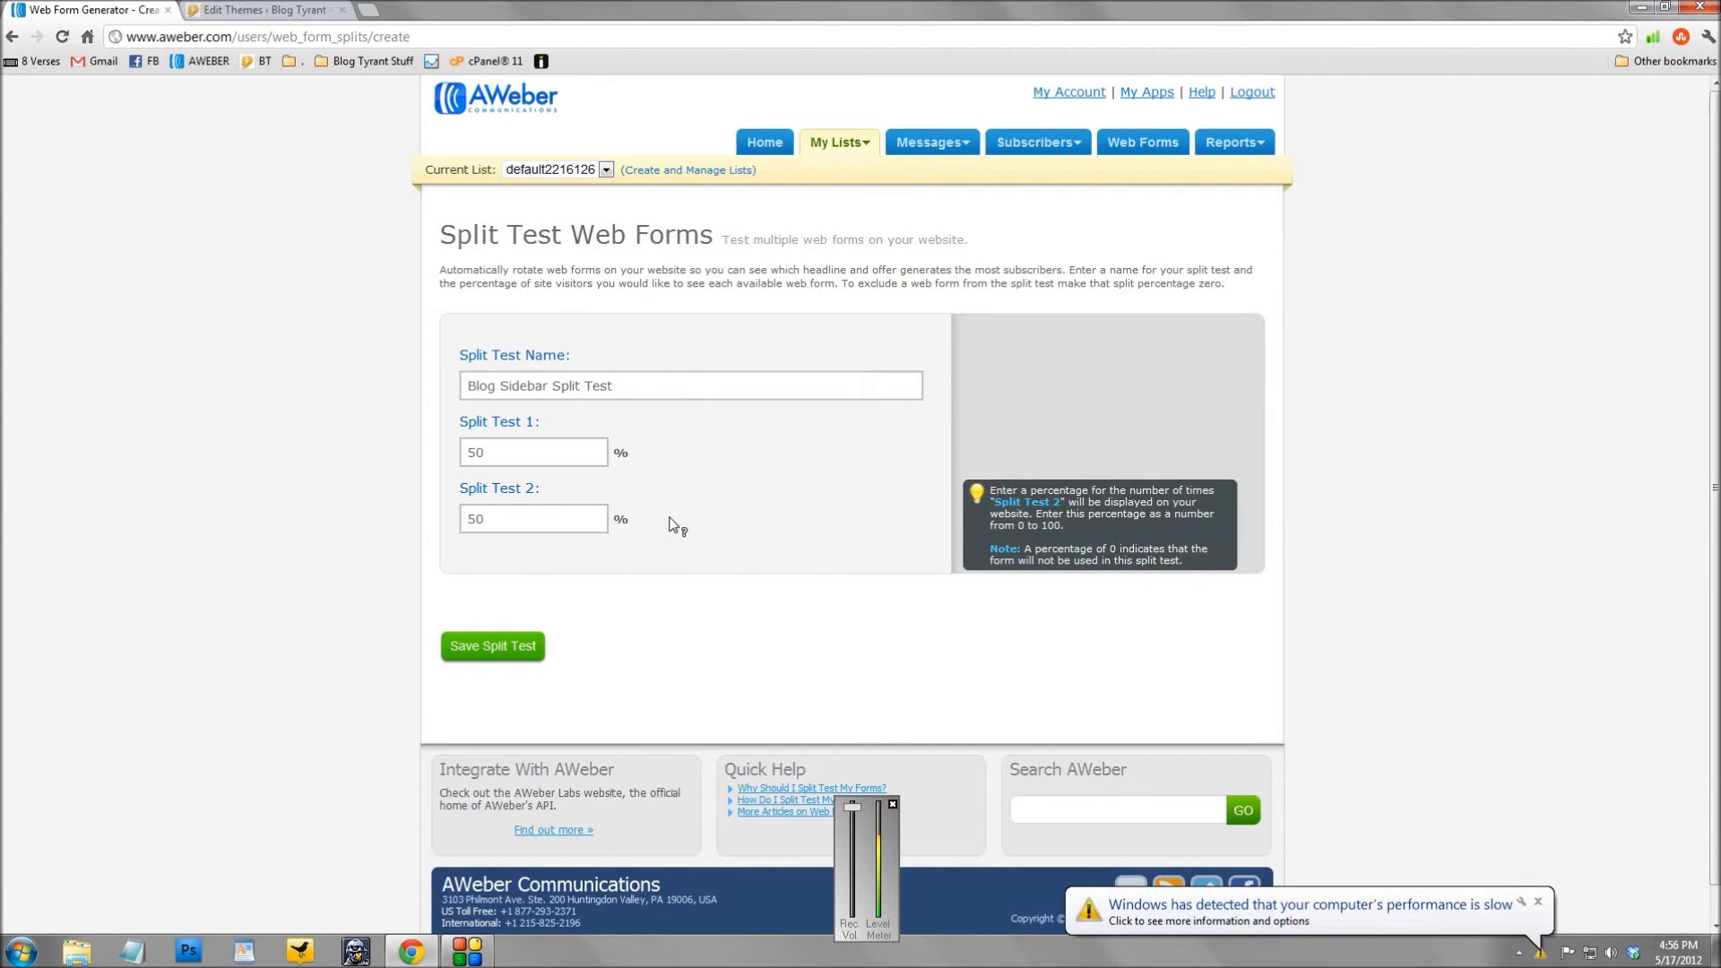
left_click(507, 649)
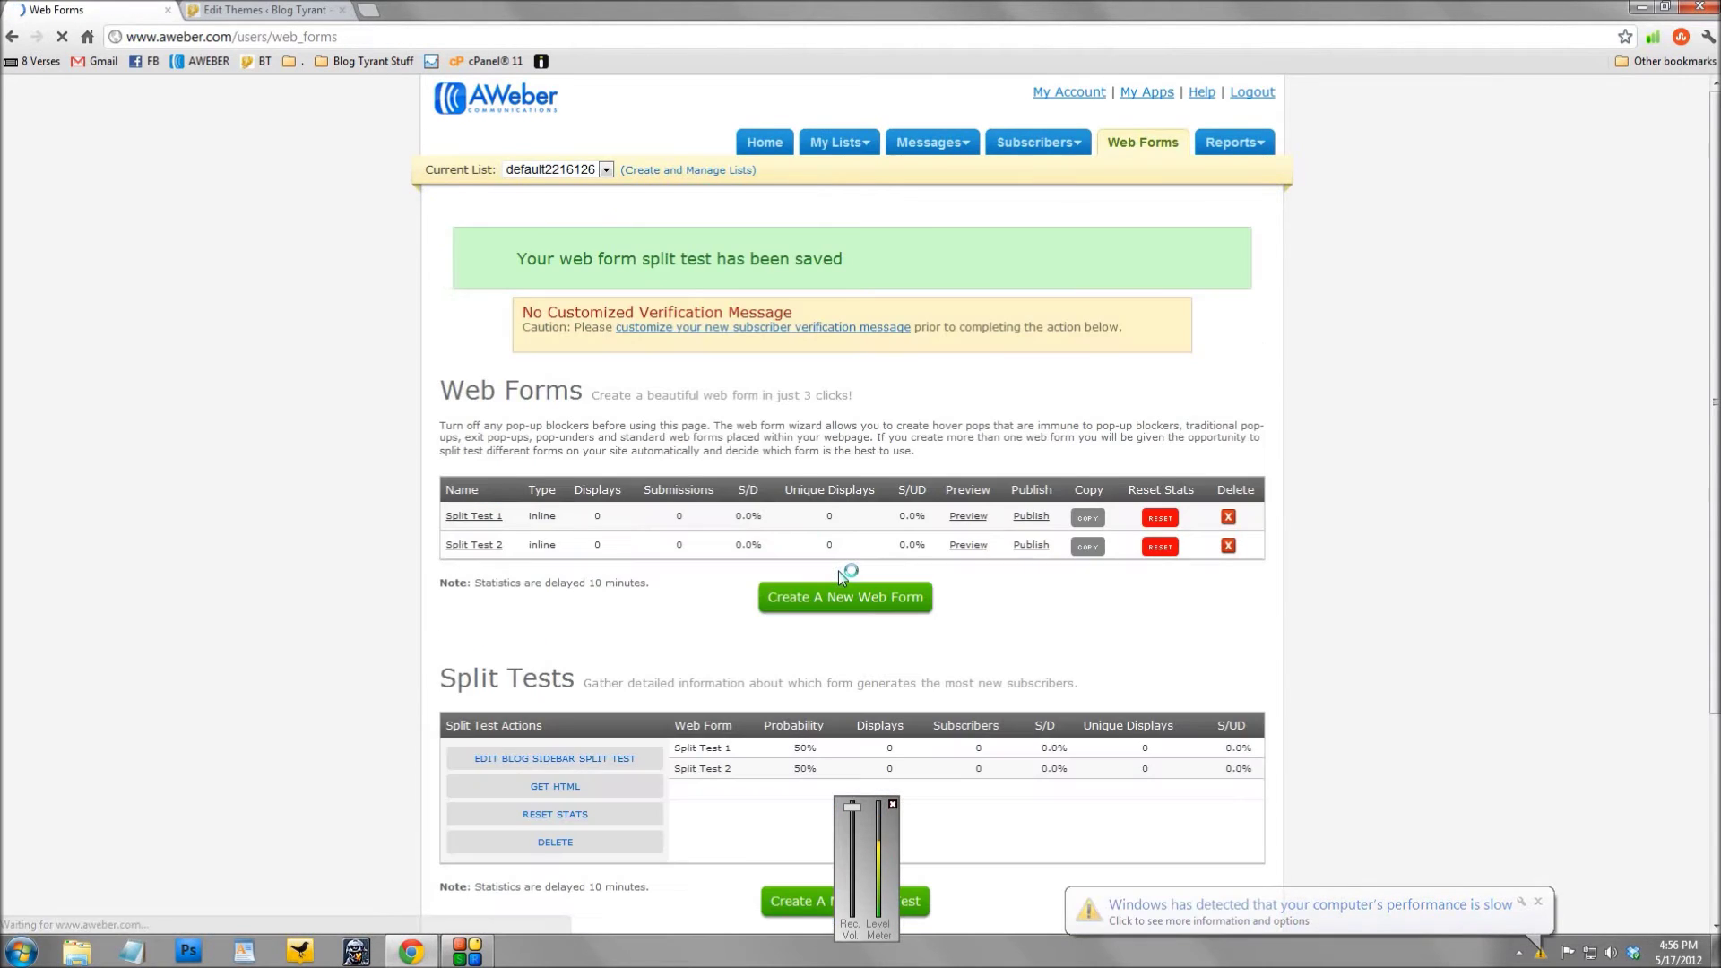
Step: Scroll down to the Split Tests table showing both forms at 50%
scroll(464, 507, "down", 3)
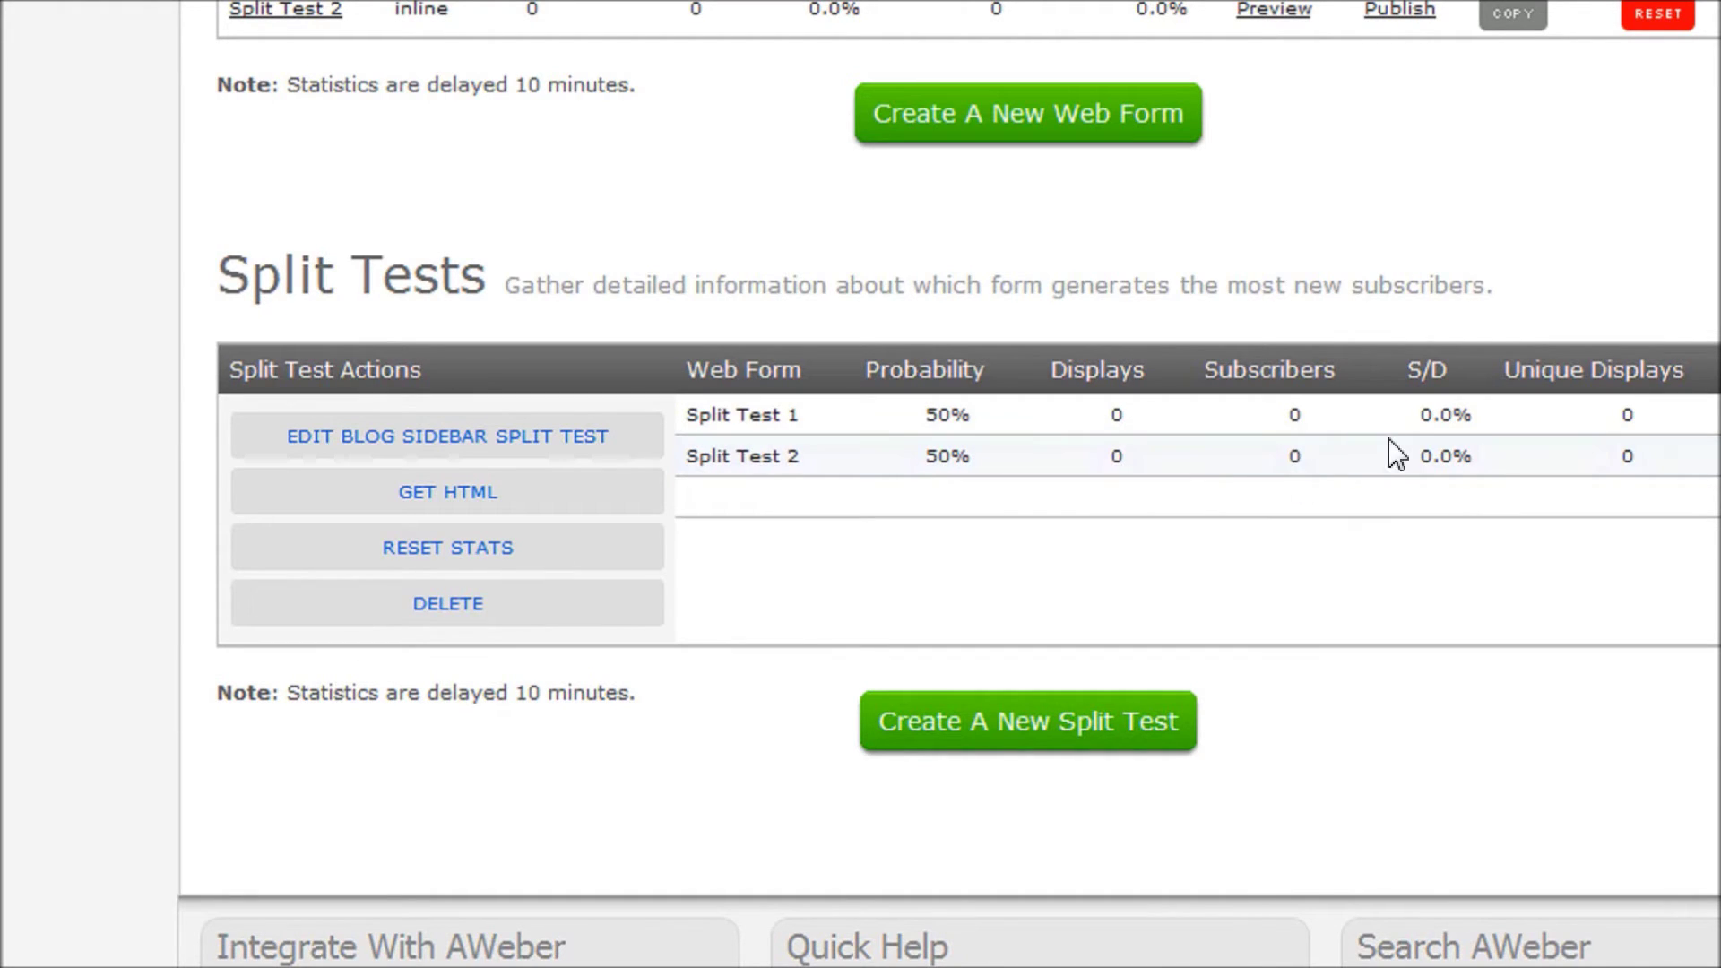
mouse_move(1106, 384)
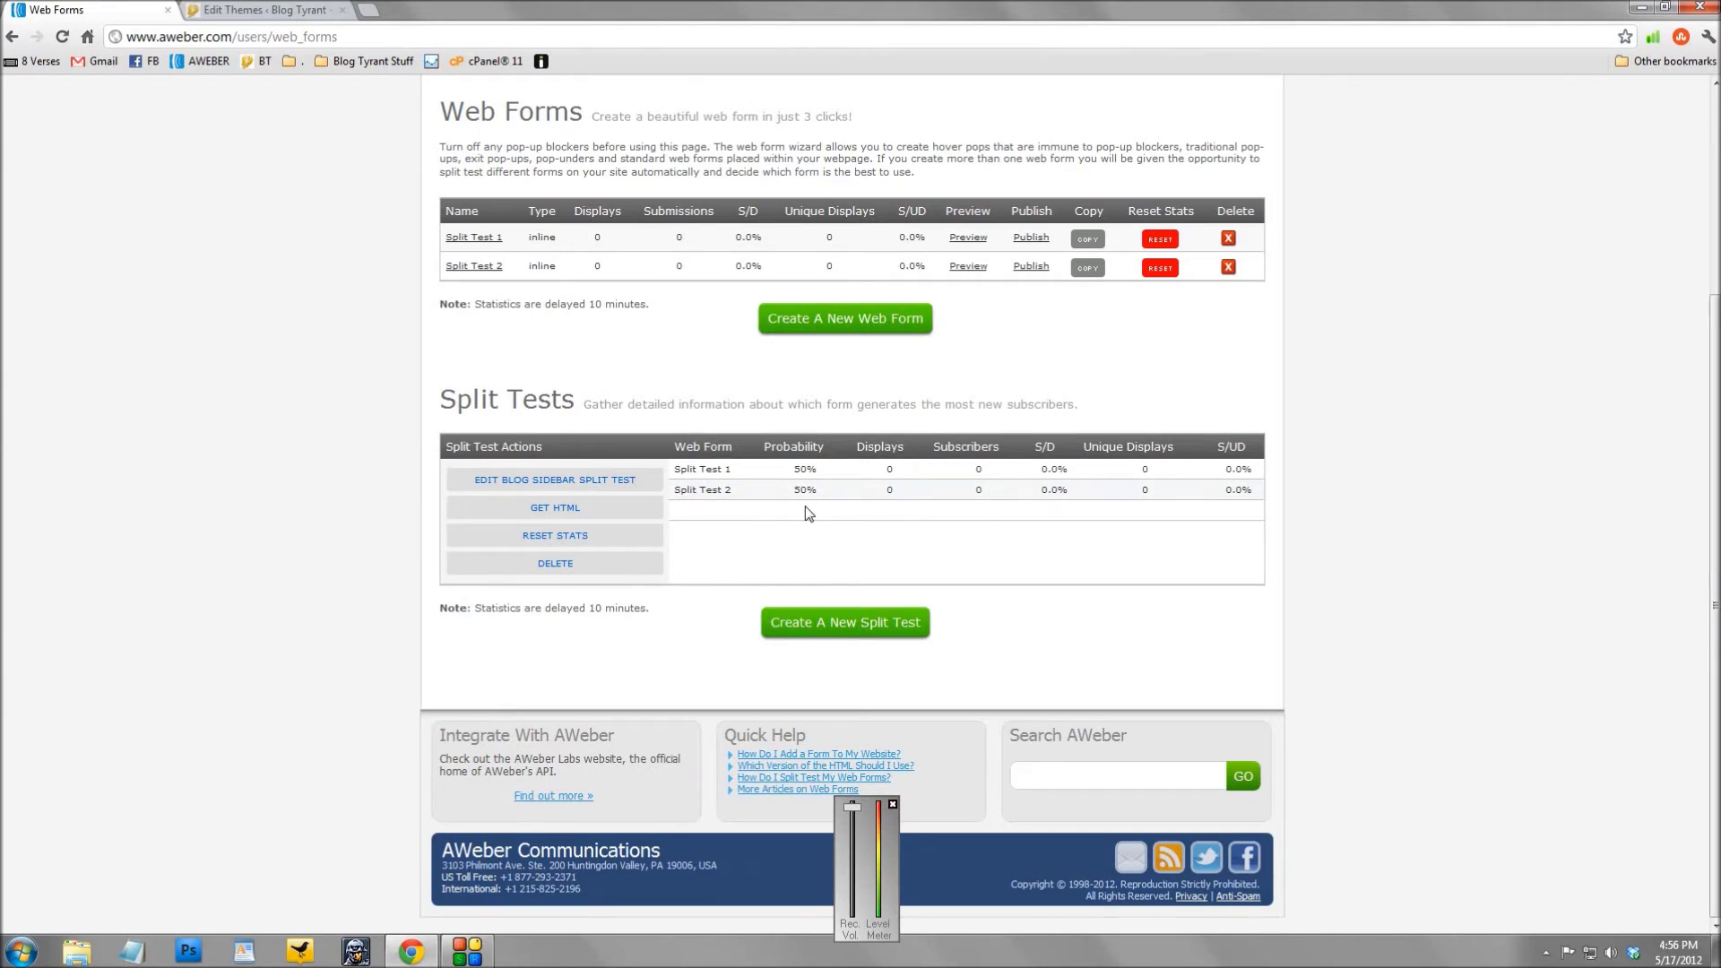
Step: Select and copy the Blog Sidebar Split Test's HTML embed code
left_click(567, 509)
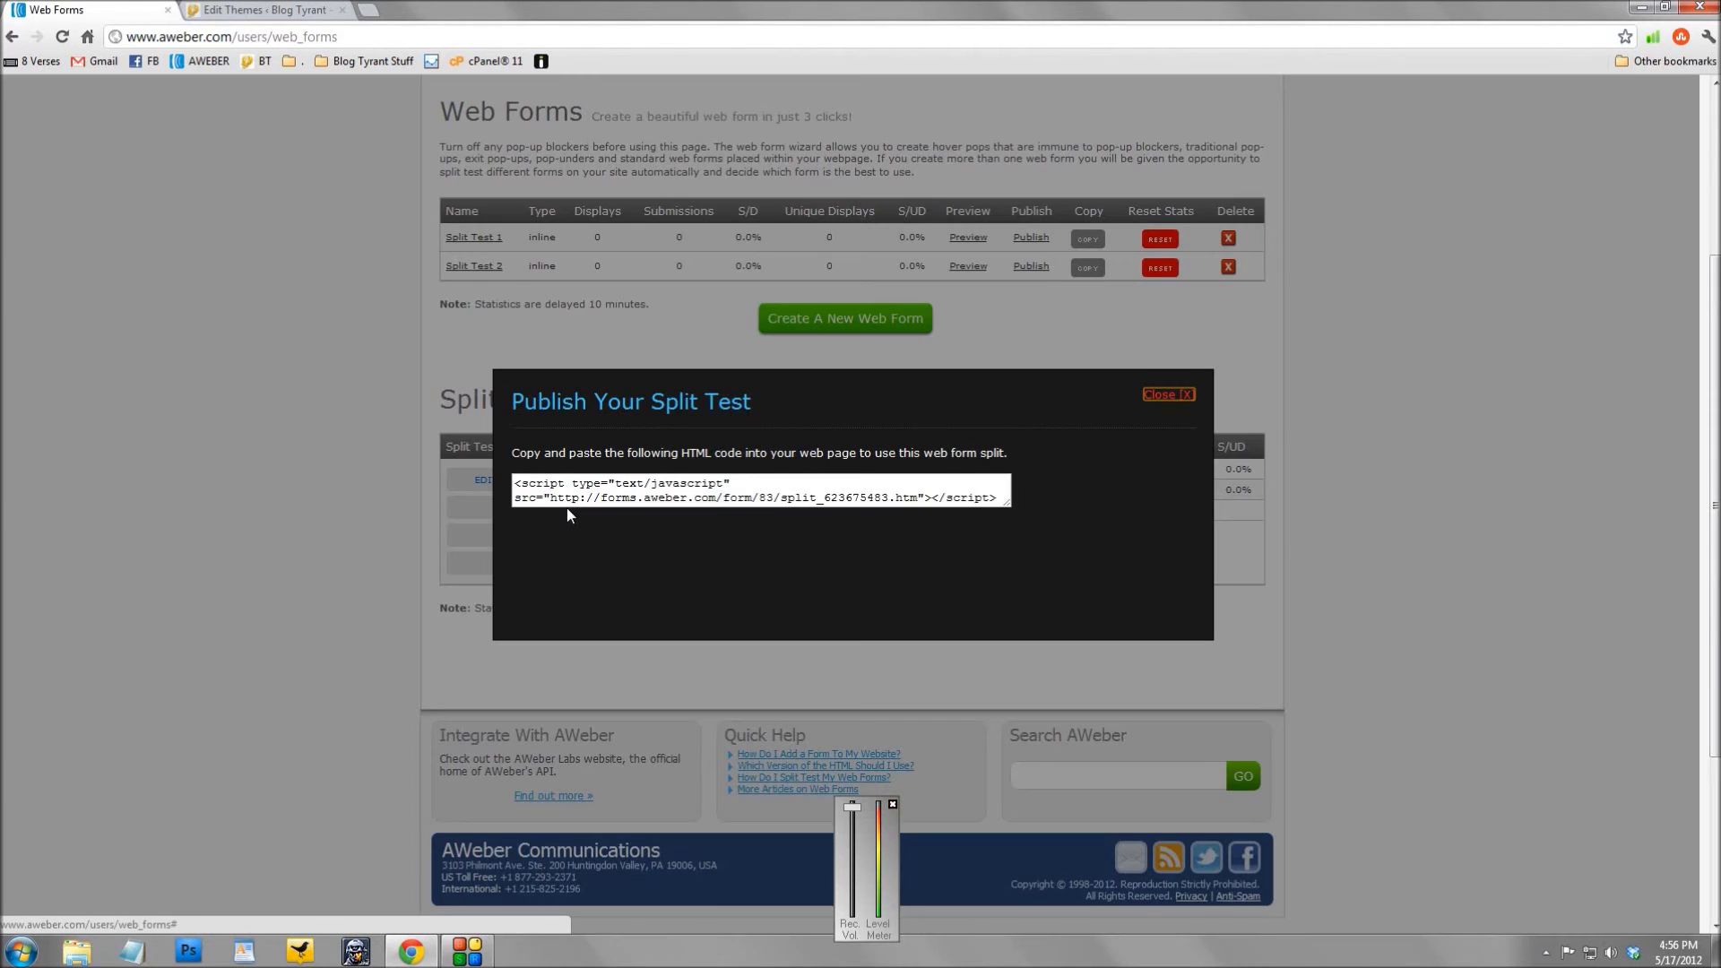
left_click(681, 484)
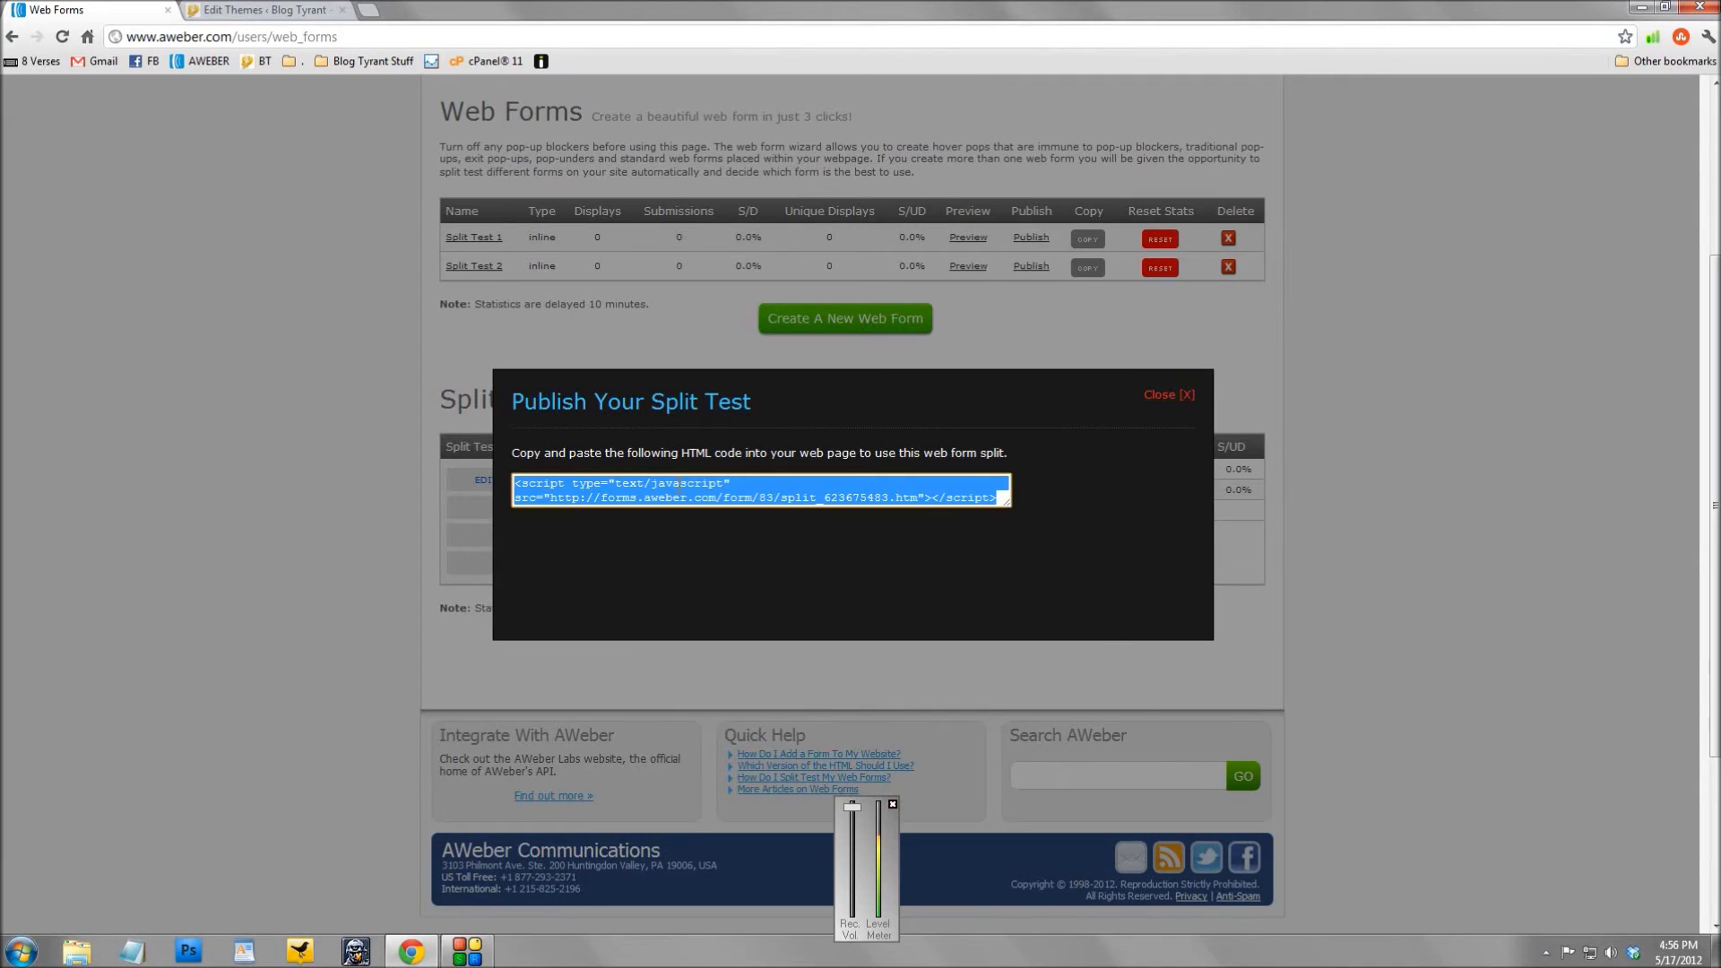
right_click(680, 484)
left_click(740, 562)
left_click(265, 10)
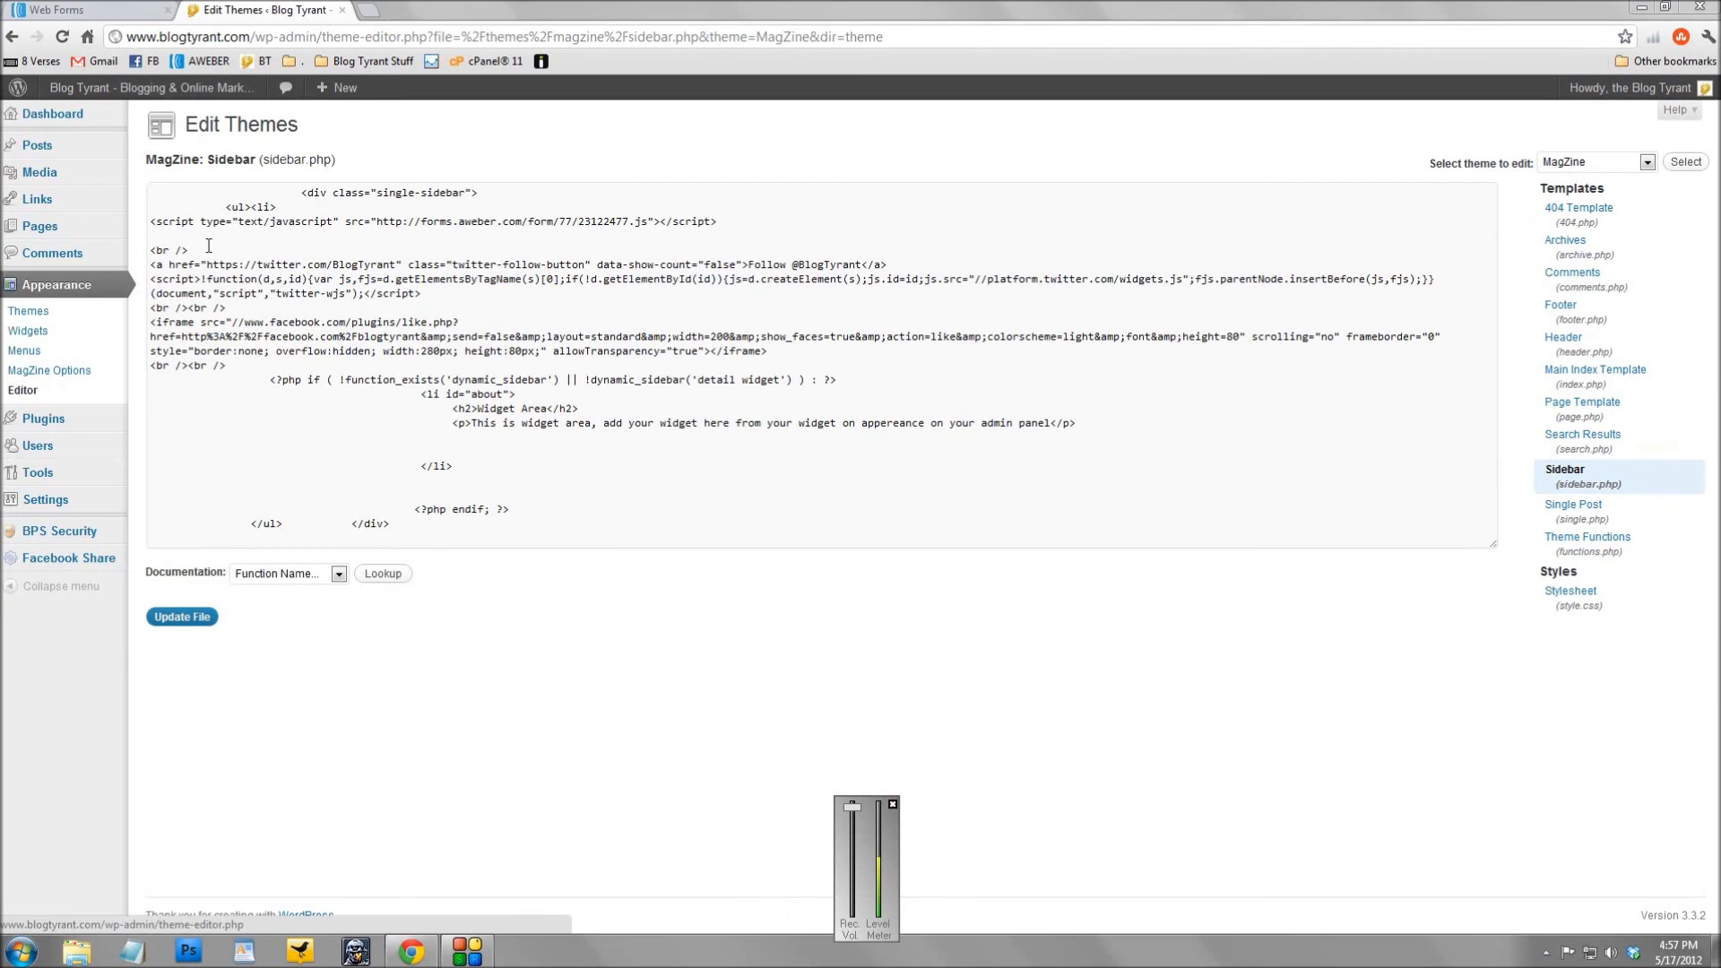
Step: Paste the split test script into sidebar.php beneath the existing AWeber form script
left_click(212, 235)
right_click(213, 235)
left_click(294, 324)
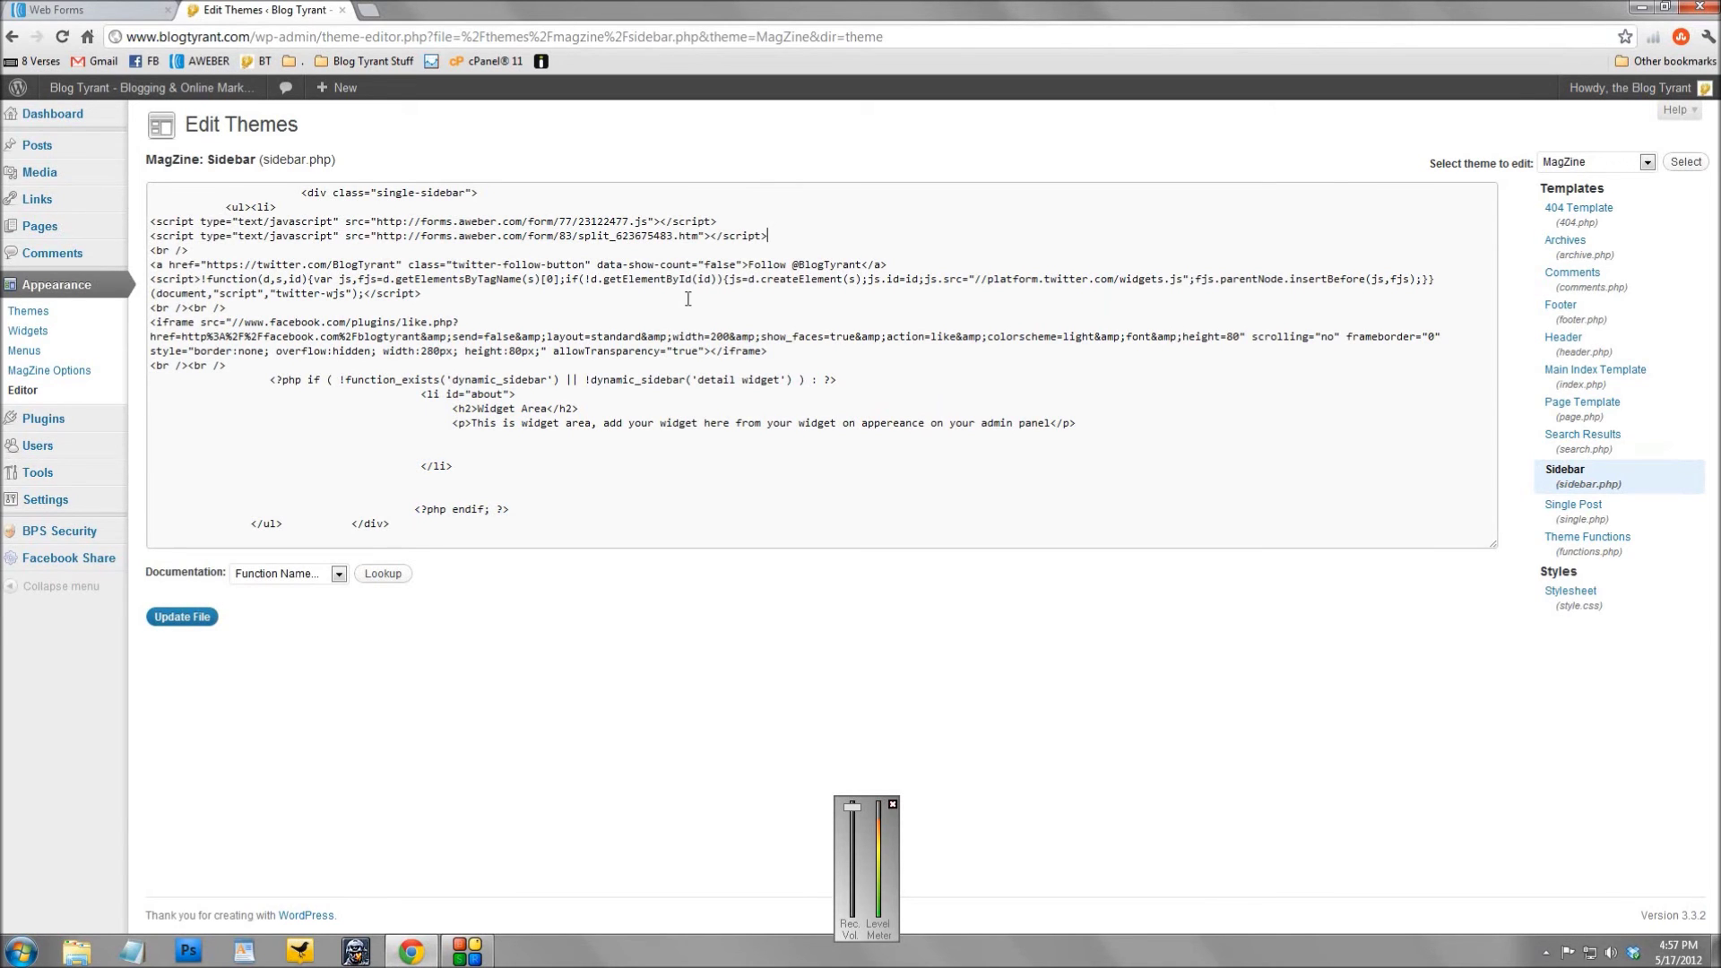
left_click(119, 9)
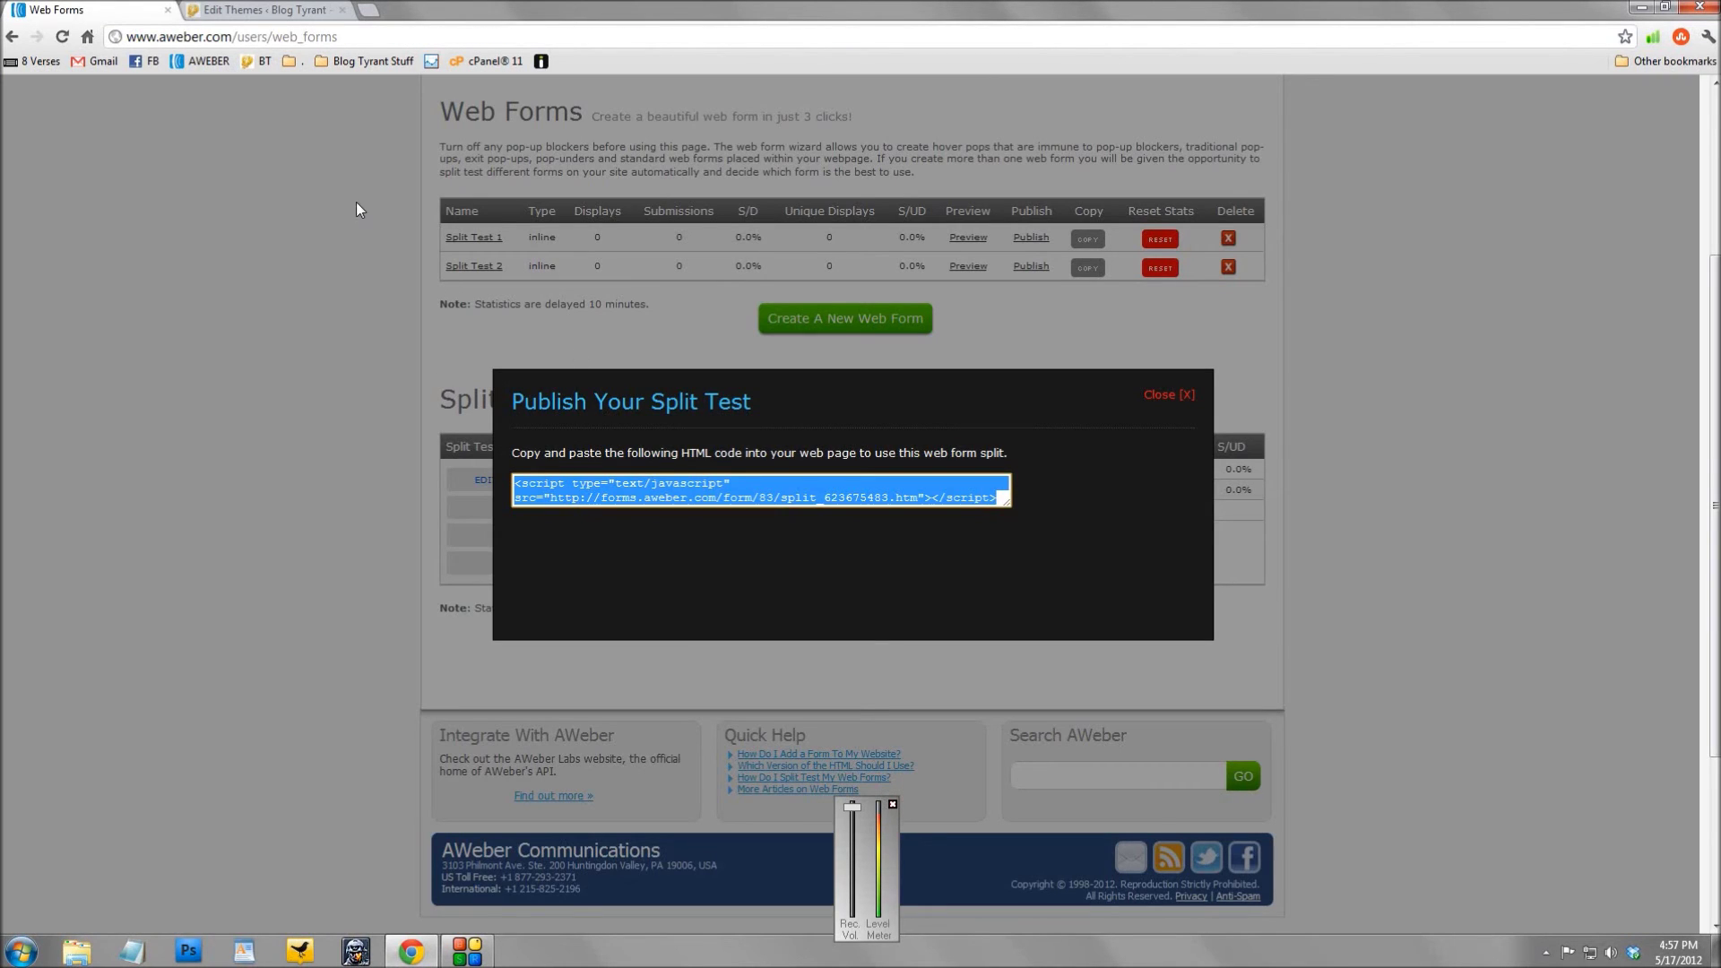
Step: Open the Blog Tyrant homepage in a new tab and scroll to the sidebar sign-up form
left_click(272, 7)
right_click(212, 83)
left_click(251, 95)
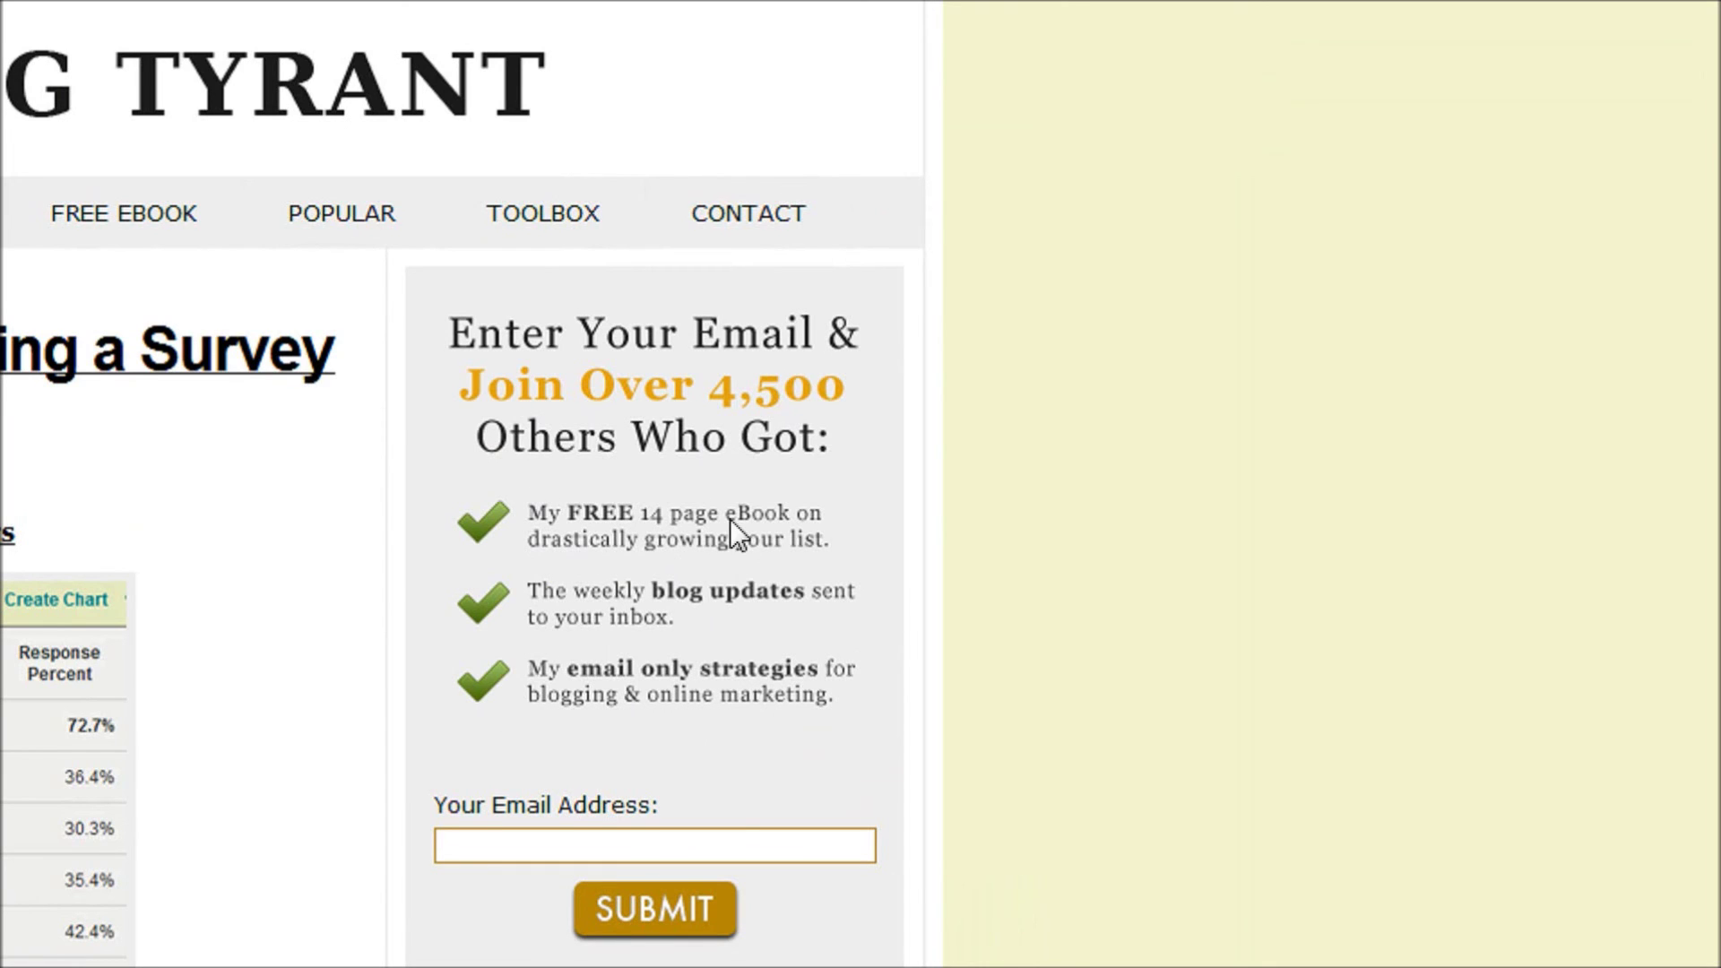
scroll(751, 909, "down", 2)
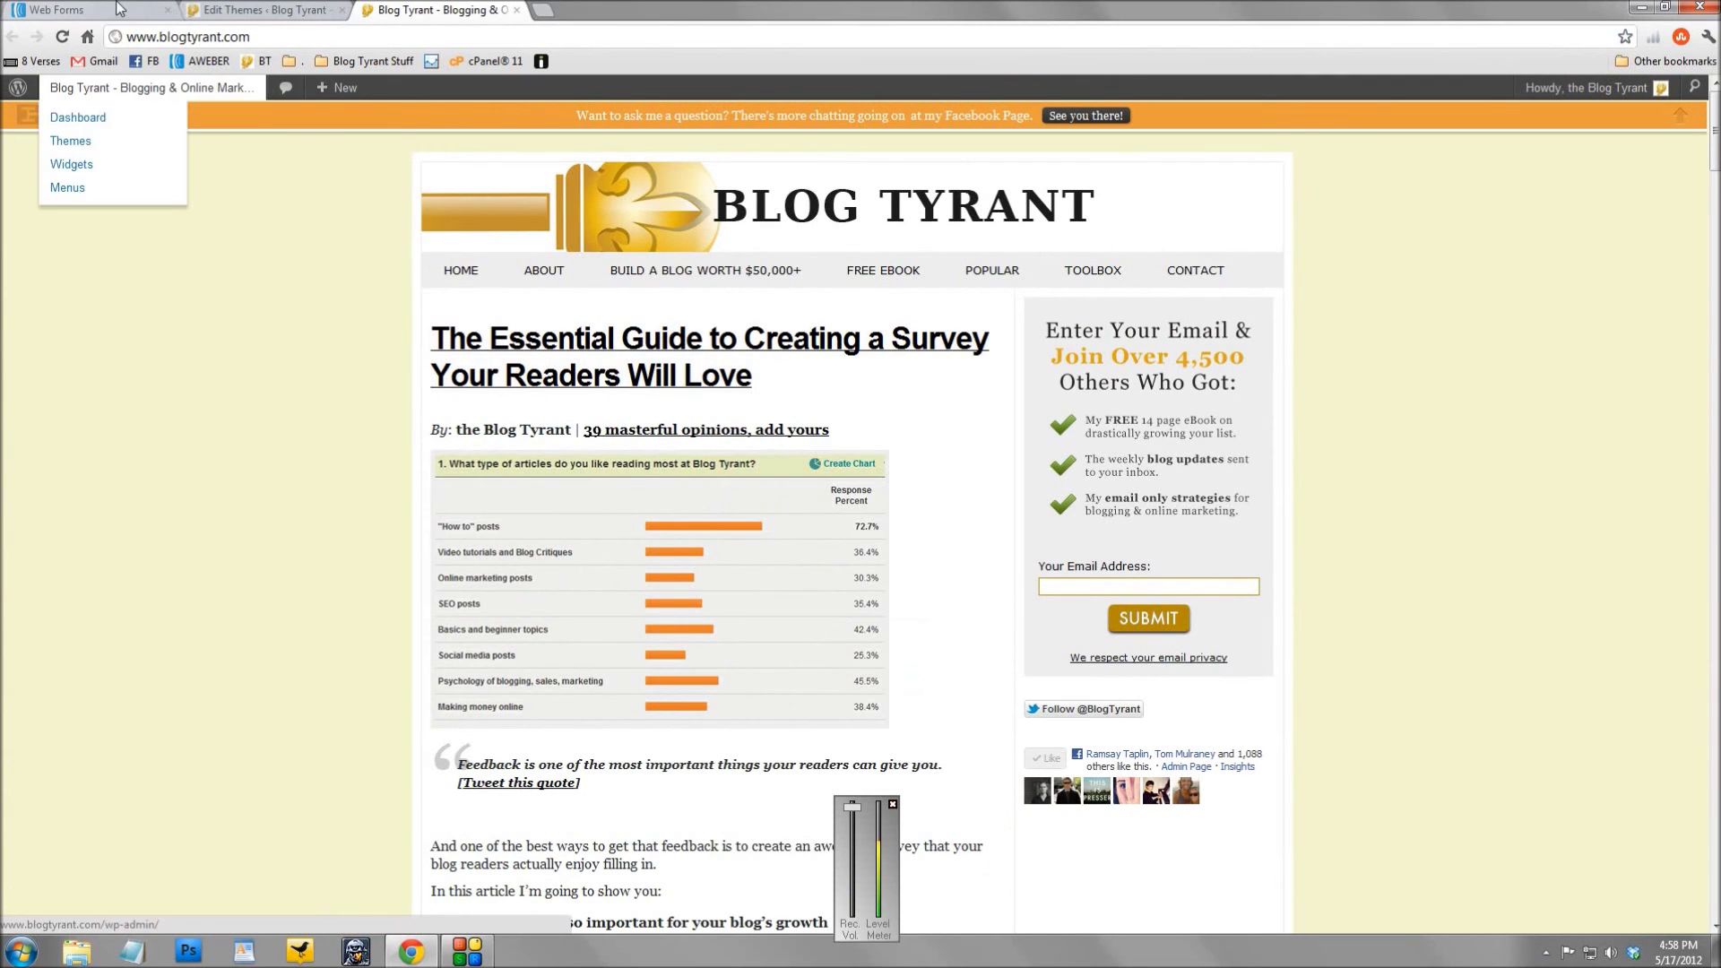
Step: Close the Publish Your Split Test dialog and return to the Web Forms overview
left_click(119, 9)
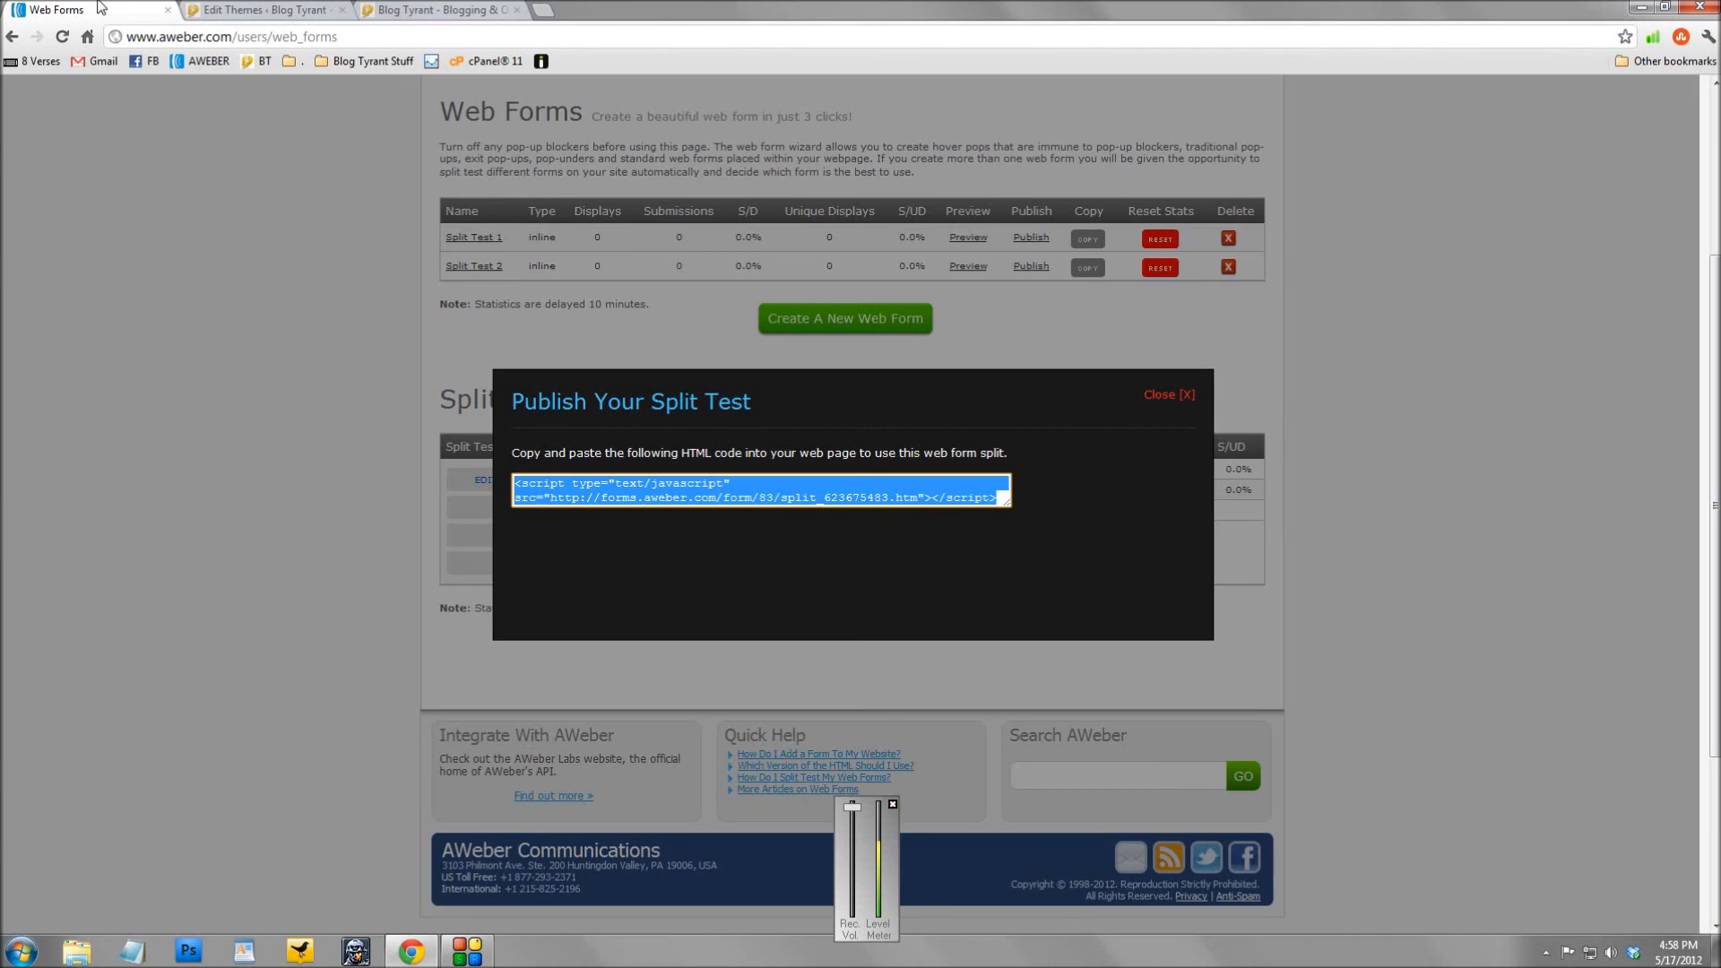
left_click(1171, 406)
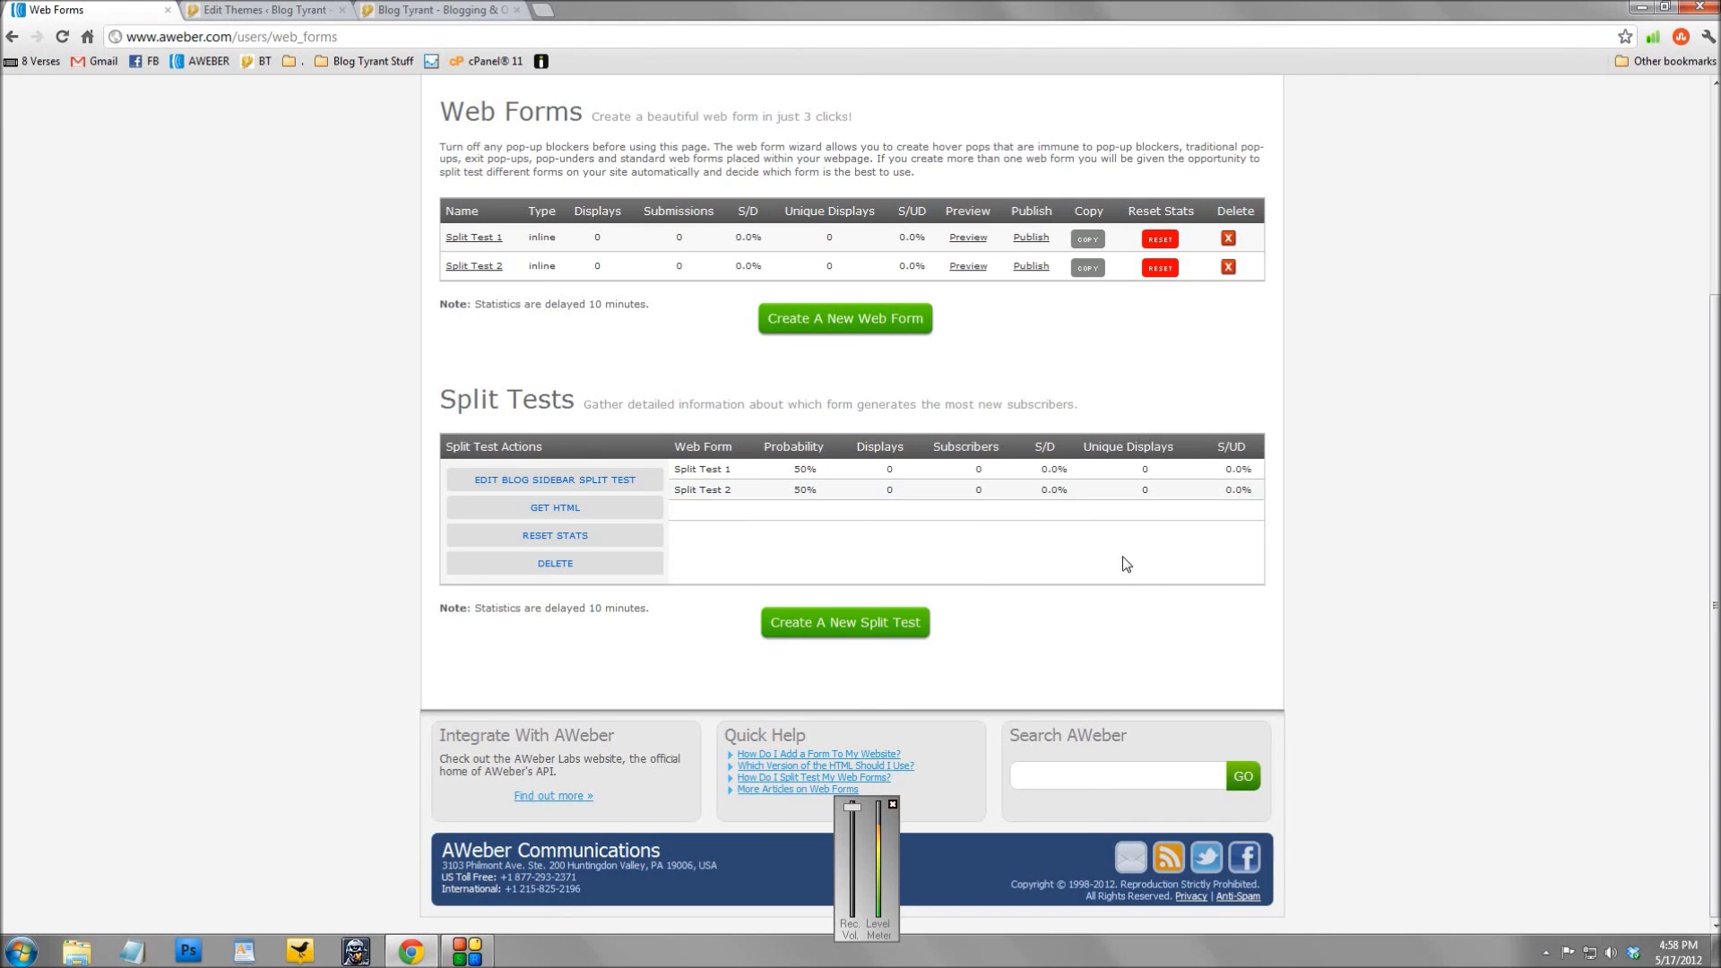
scroll(1136, 573, "up", 1)
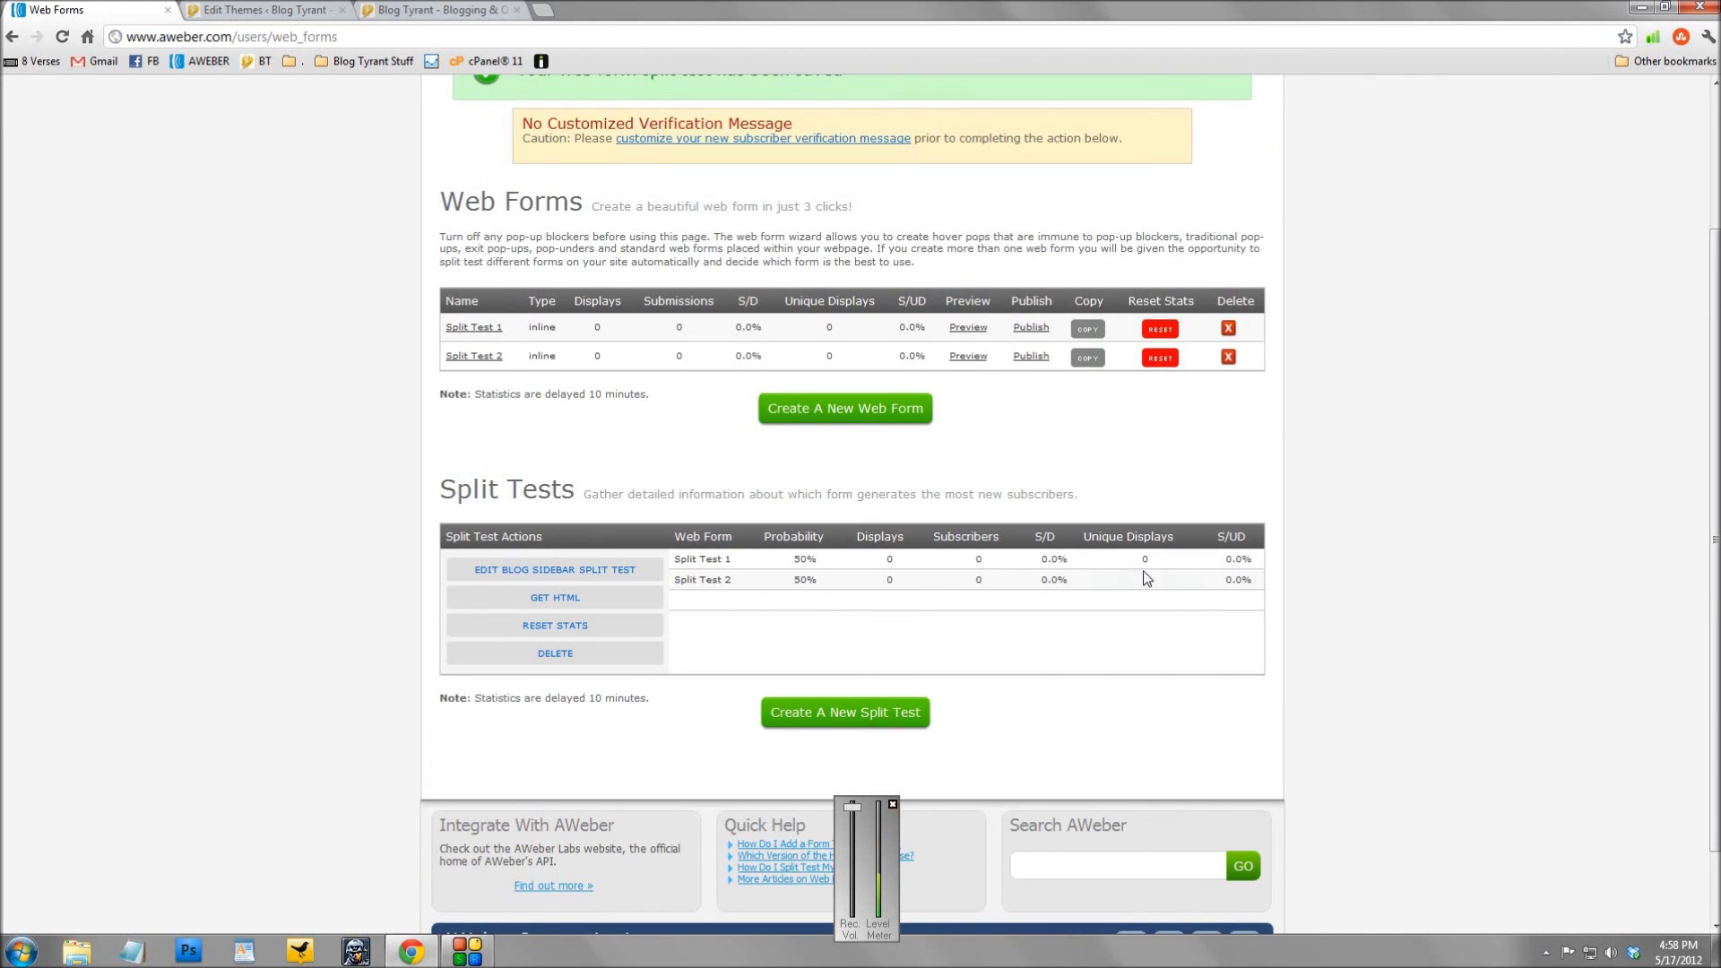
scroll(1151, 583, "up", 1)
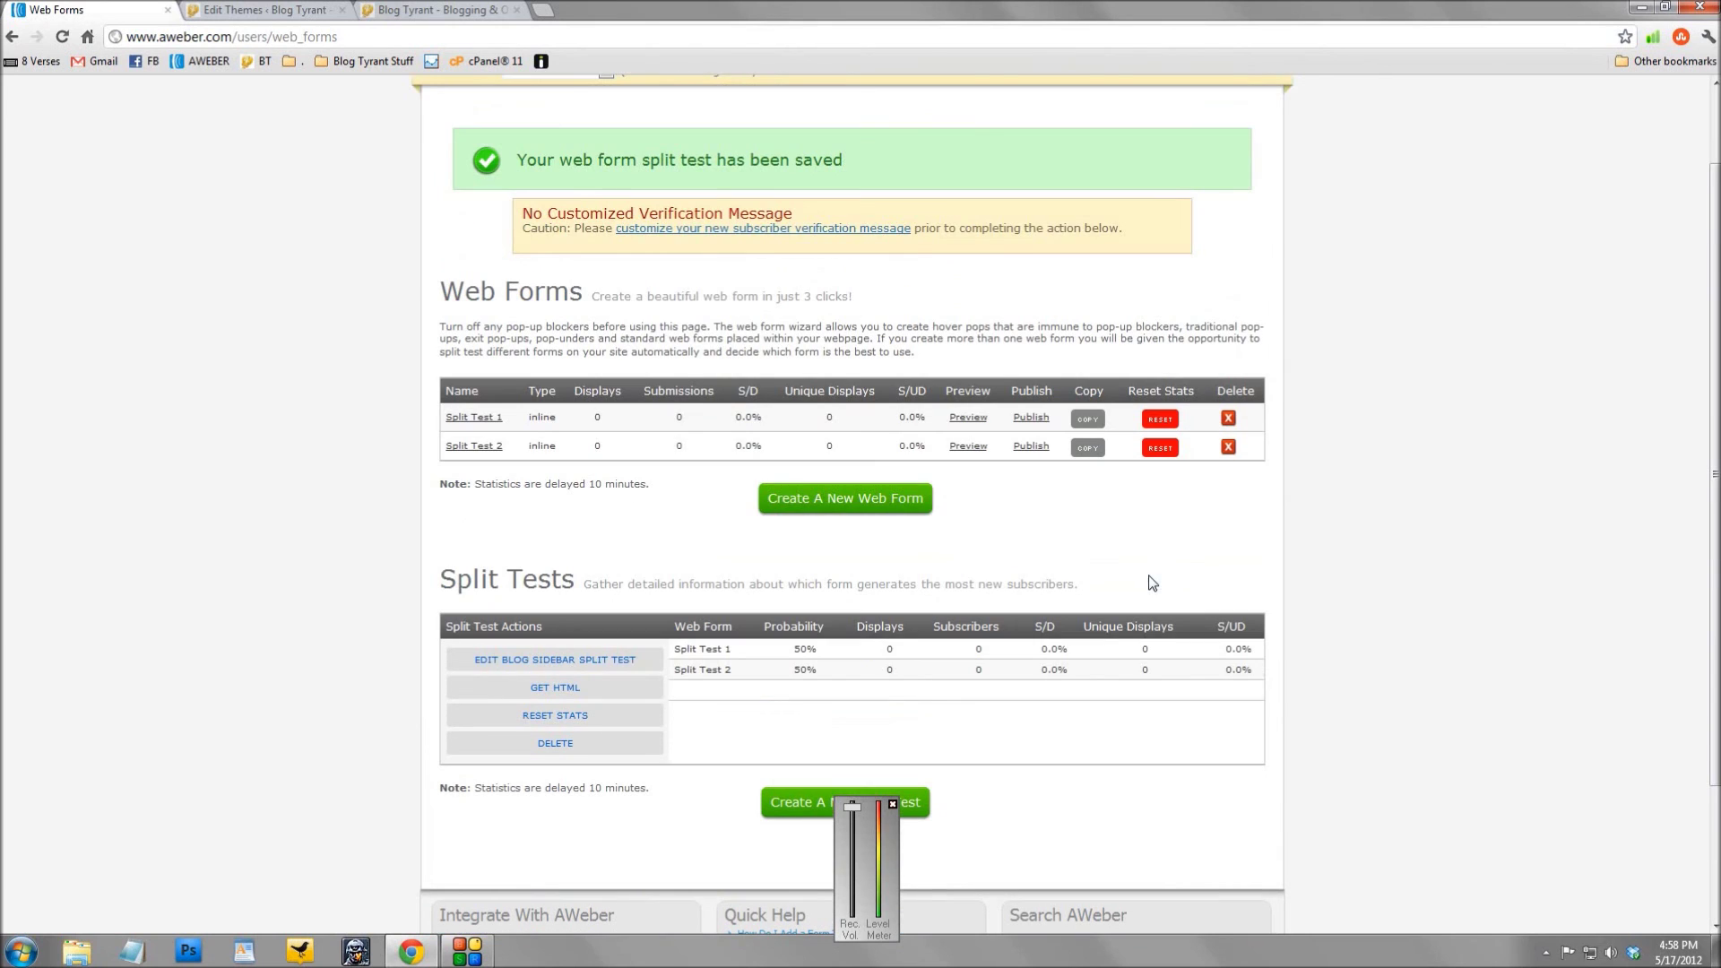
left_click(445, 9)
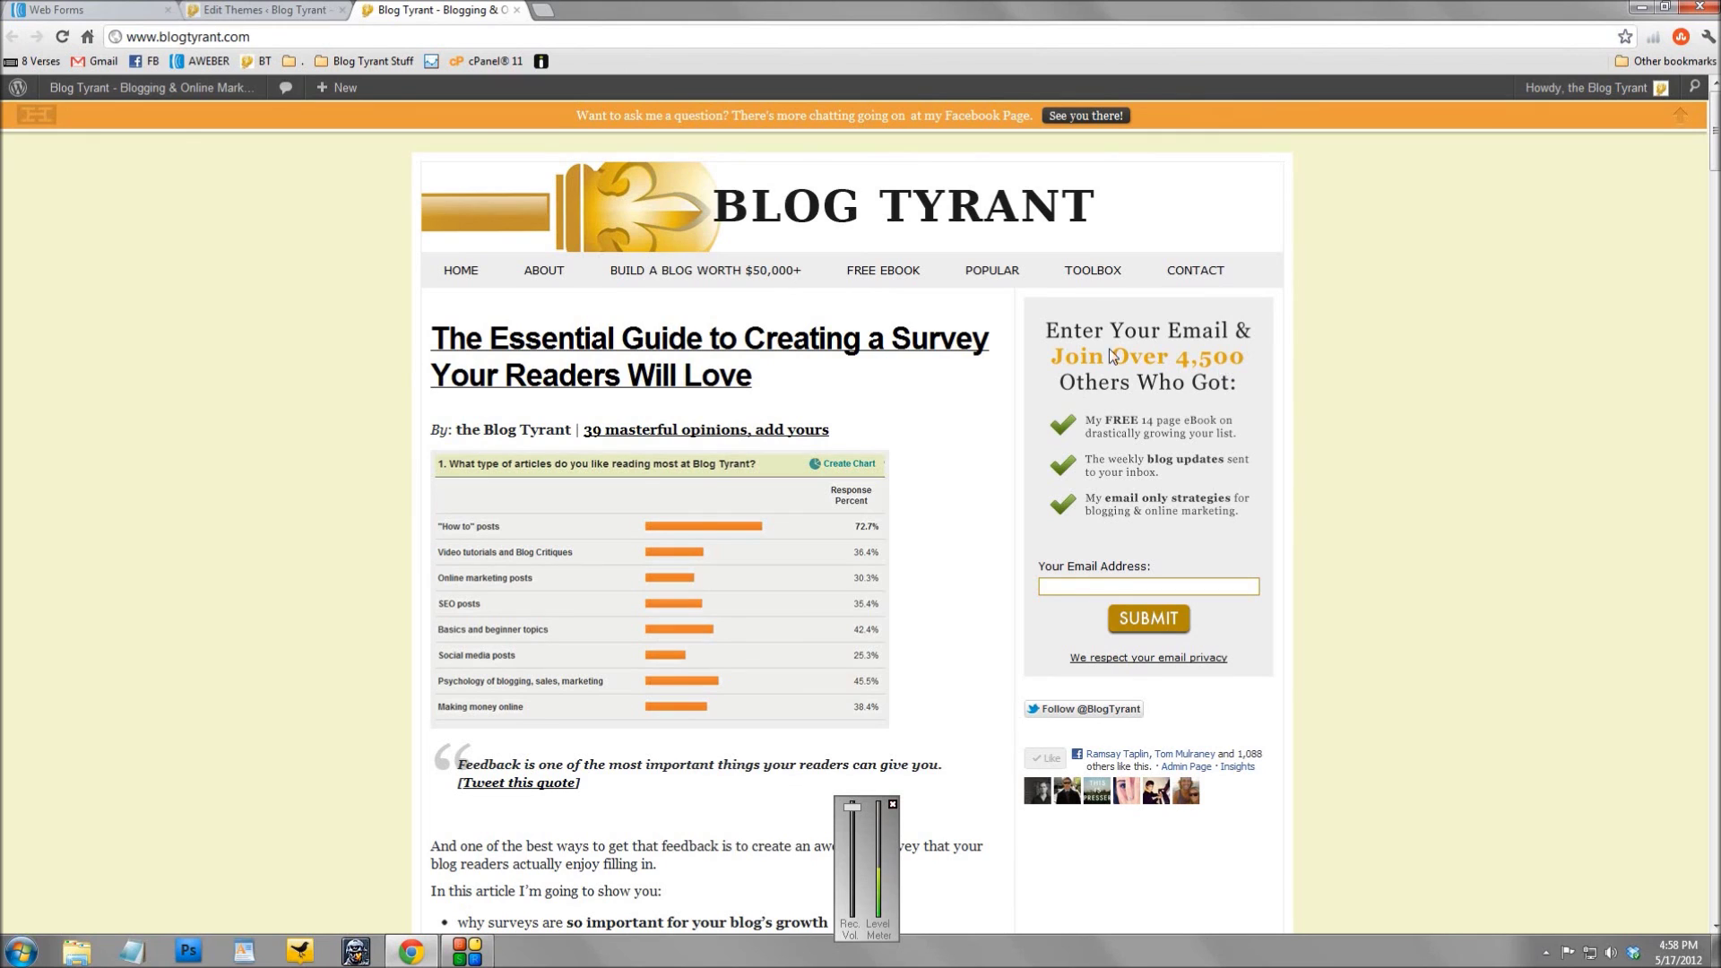
left_click(55, 10)
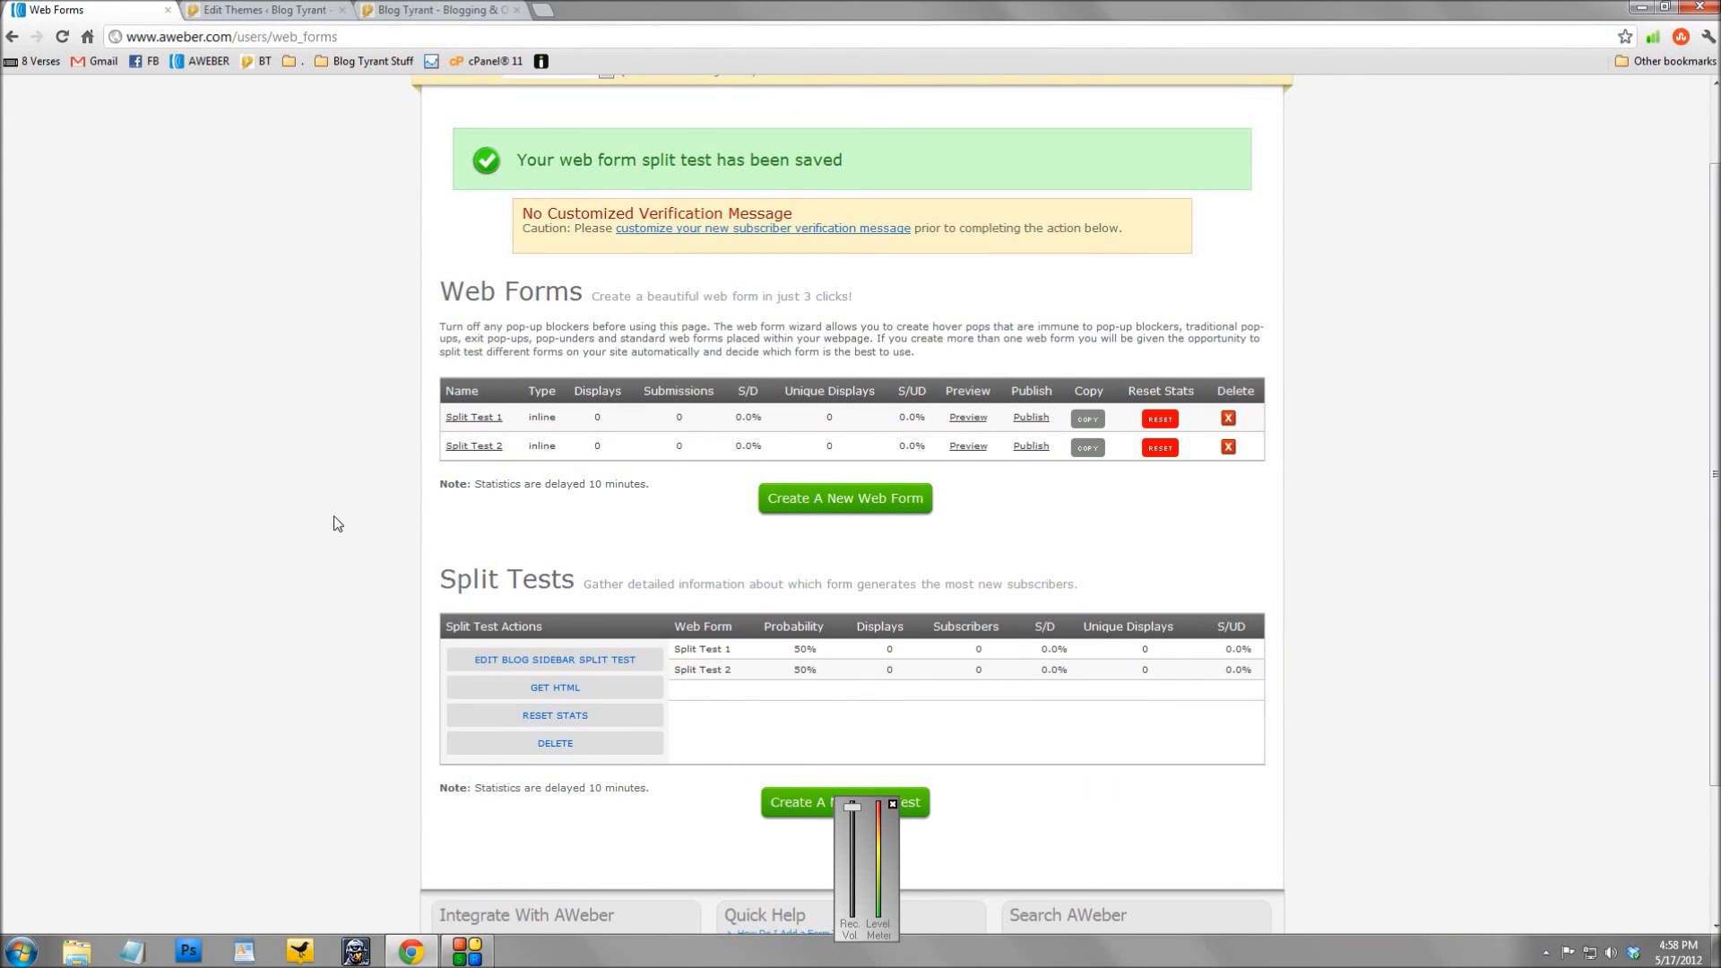